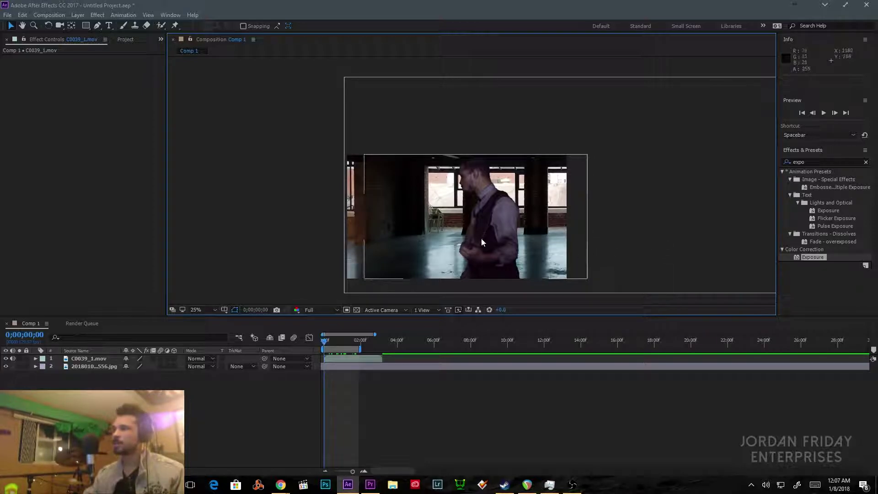
Step: Scrub the composition from its start to about 0;00;01;19 and back to compare the keyed clip with the background image
left_click_drag(323, 343, 353, 349)
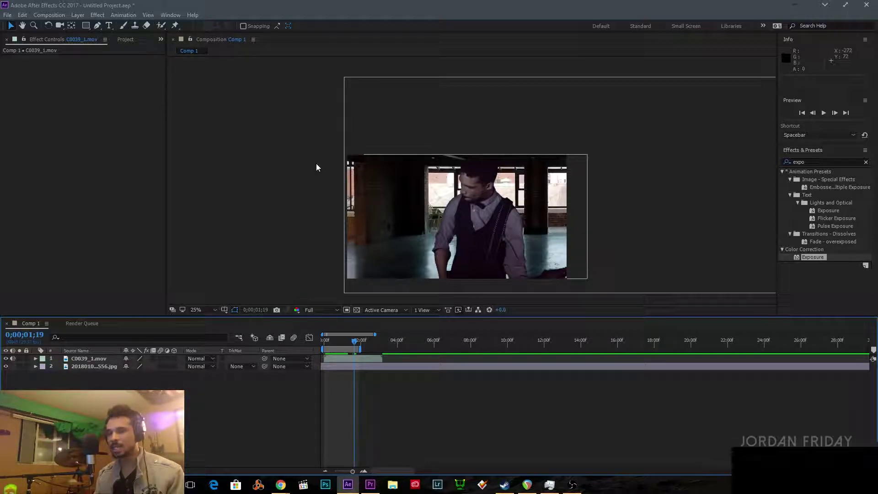
left_click(94, 367)
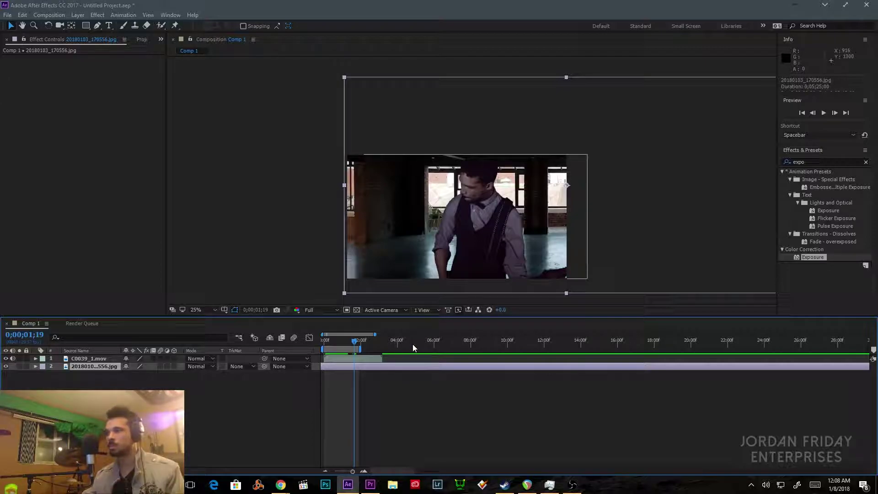
left_click(301, 220)
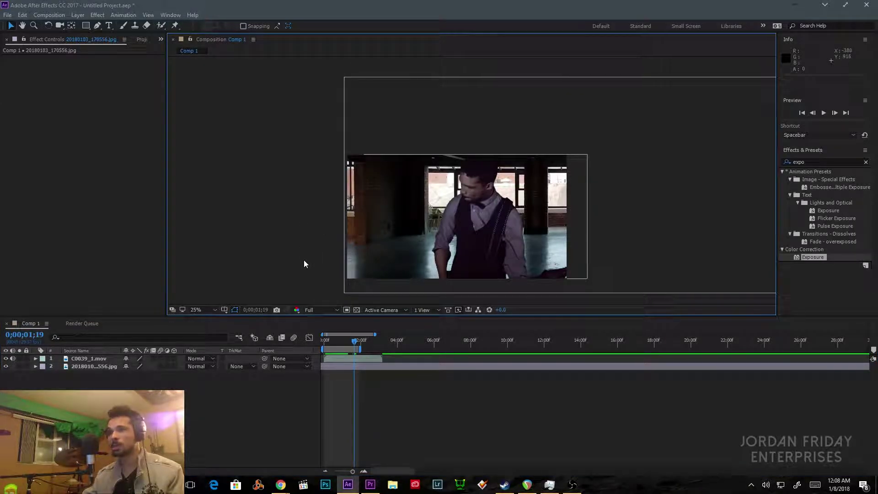
left_click(345, 341)
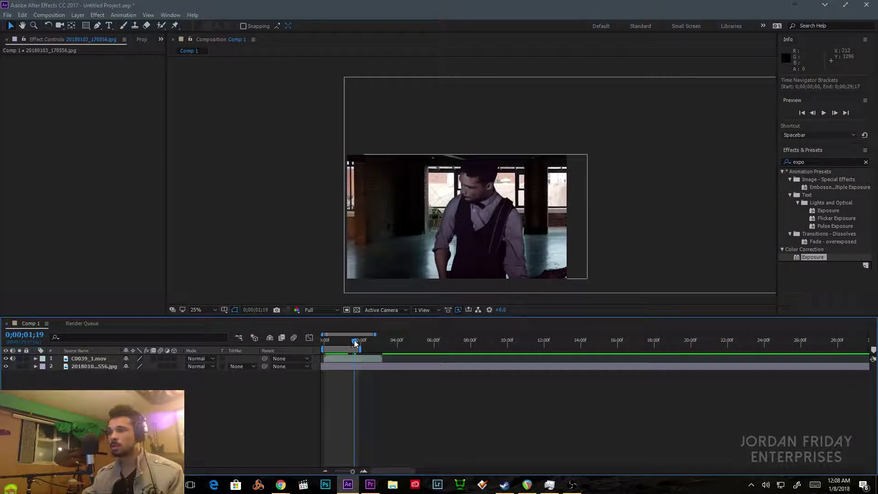
left_click_drag(345, 341, 308, 341)
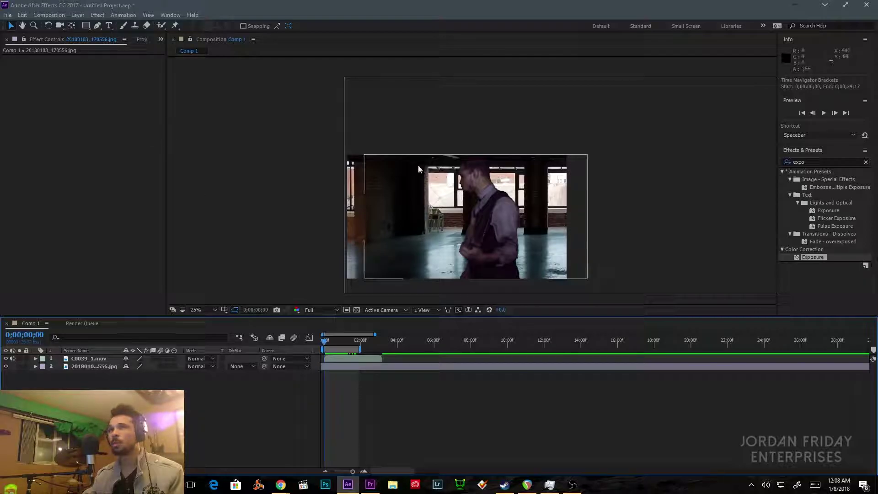
left_click(505, 198)
left_click(46, 41)
left_click(817, 135)
left_click(819, 145)
key("ctrl+Down")
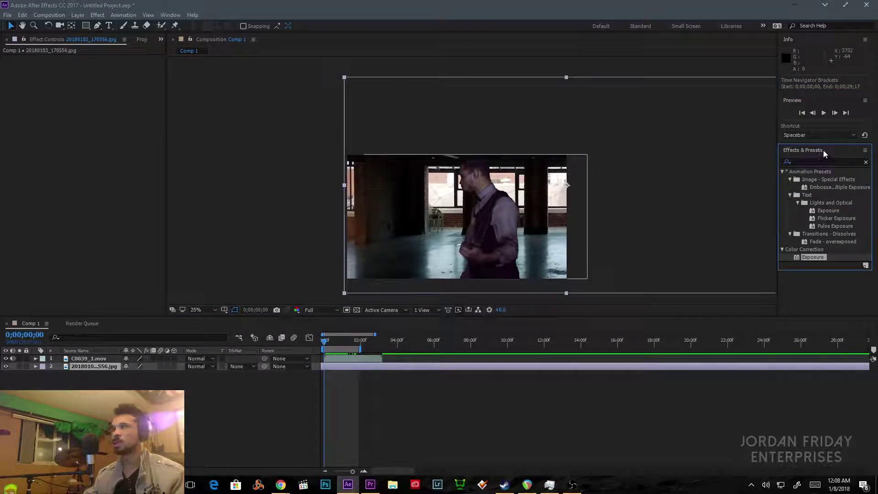
left_click(254, 190)
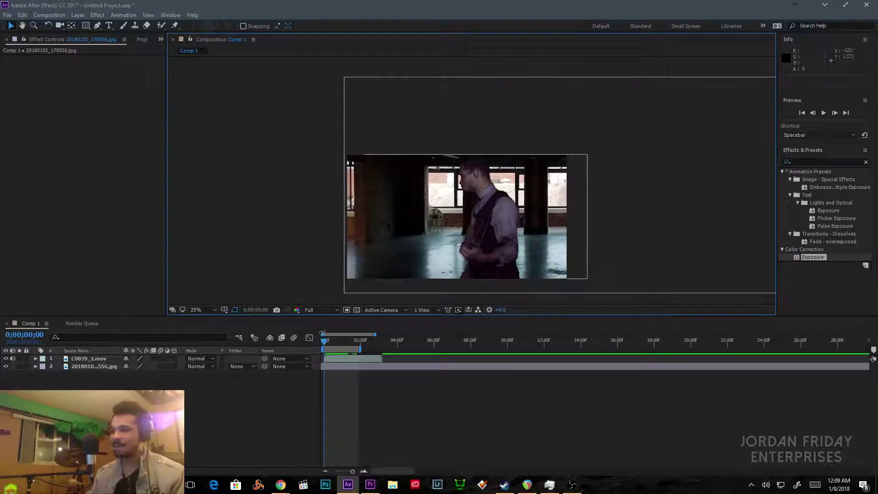
Step: Switch to Premiere Pro, select the C0039.MP4 clip and hide the V1 track holding the background image
left_click(370, 484)
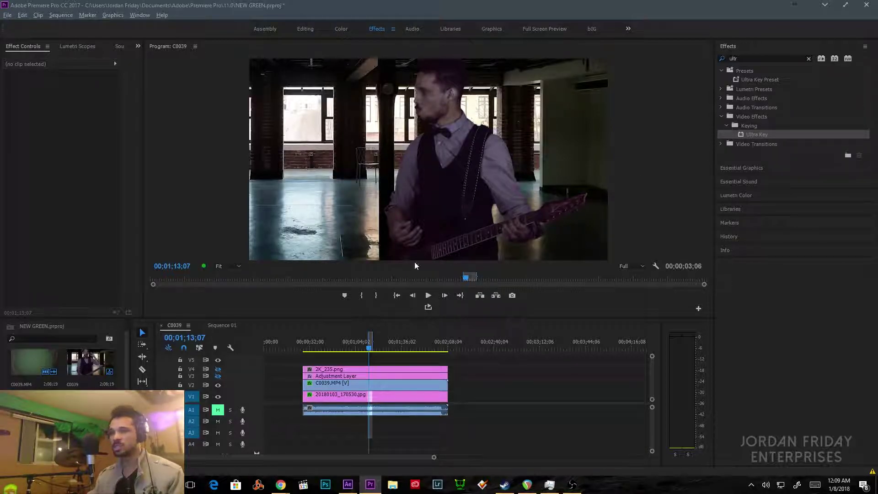
left_click(328, 383)
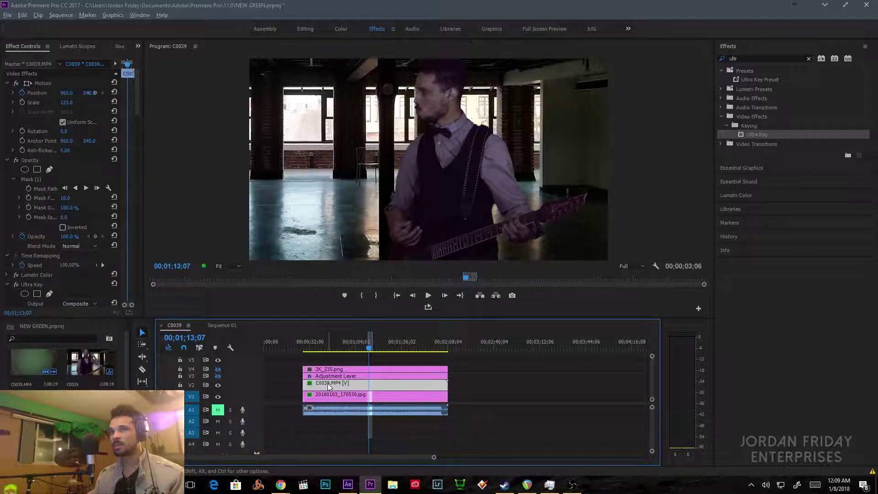
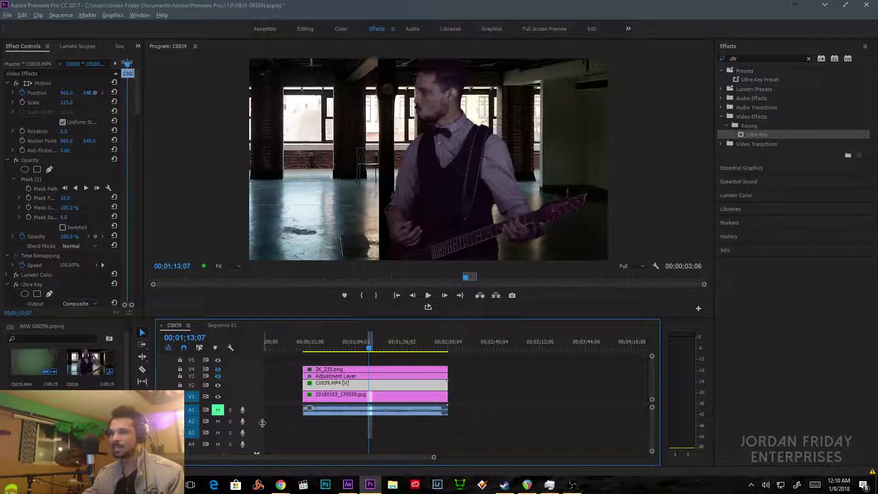
left_click(217, 396)
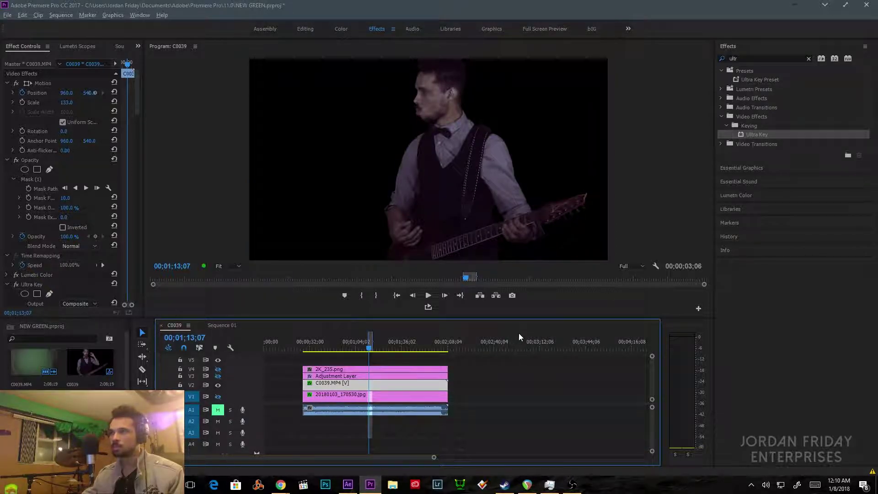
left_click(218, 396)
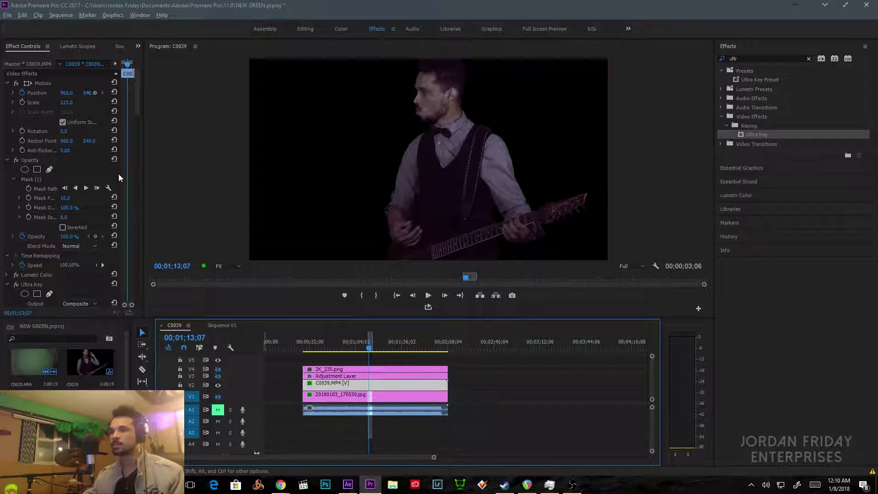
Step: Show the opacity mask outline of the C0039.MP4 clip in the program view
left_click(8, 15)
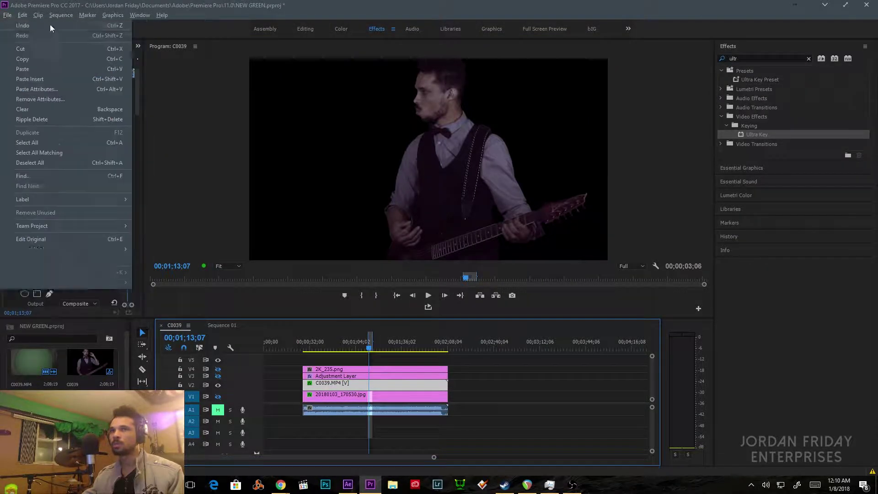
left_click(513, 137)
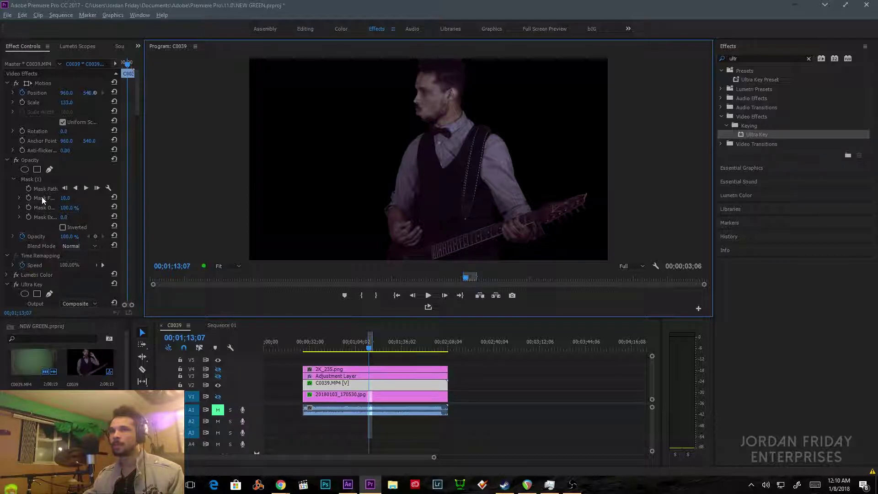
left_click(41, 179)
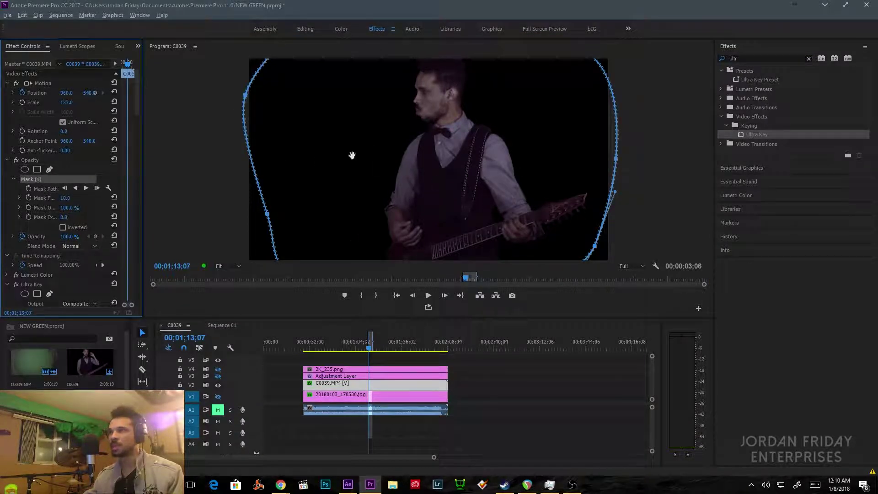
Step: Review the QuickTime export settings for the Animation codec and 8-bpc + alpha depth, and close them without exporting
left_click(7, 15)
mouse_move(47, 272)
left_click(176, 269)
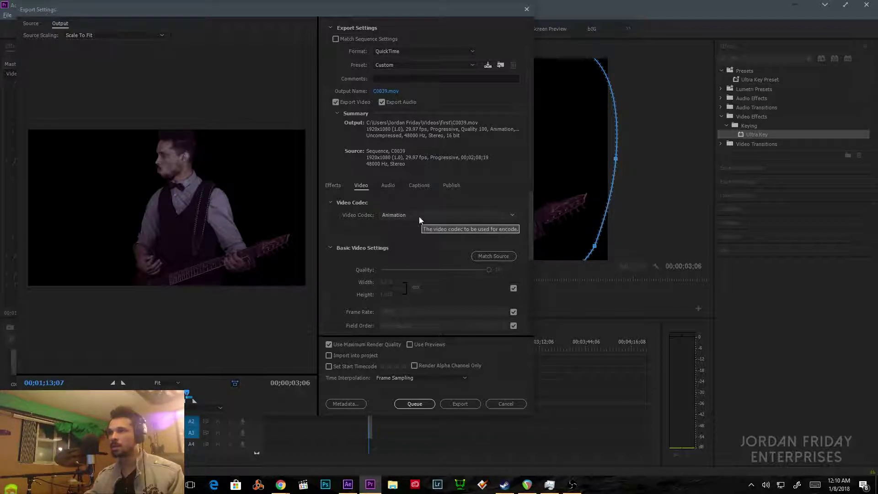
scroll(382, 240, "down", 5)
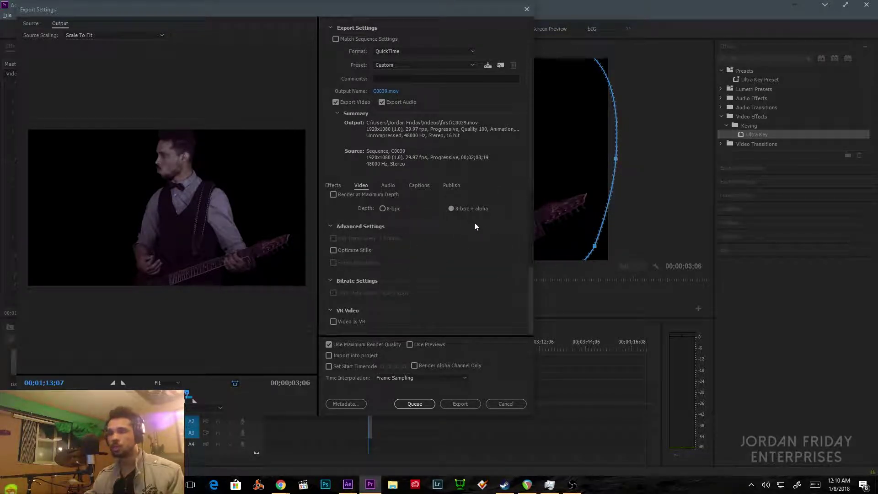
left_click(383, 208)
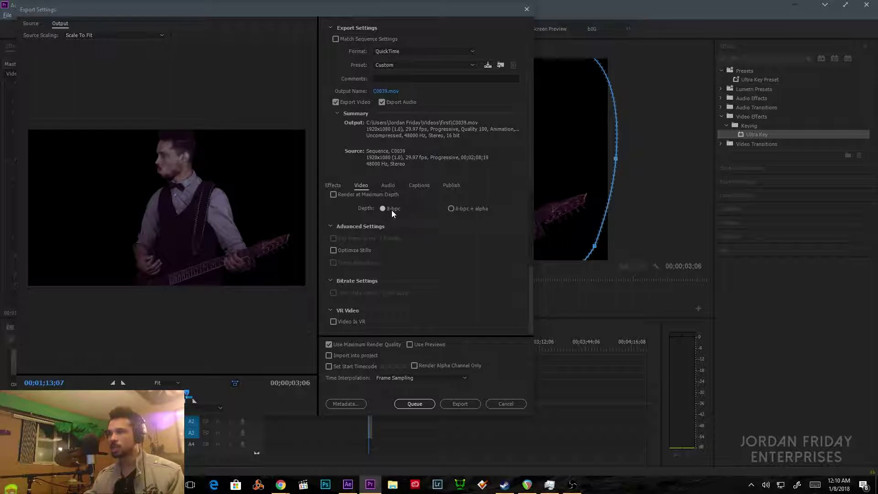
left_click(452, 209)
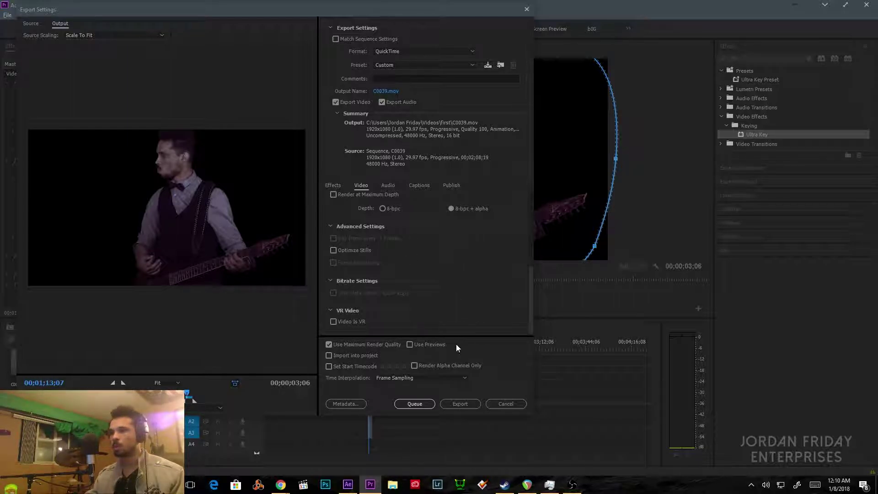
scroll(463, 210, "up", 2)
scroll(463, 211, "up", 3)
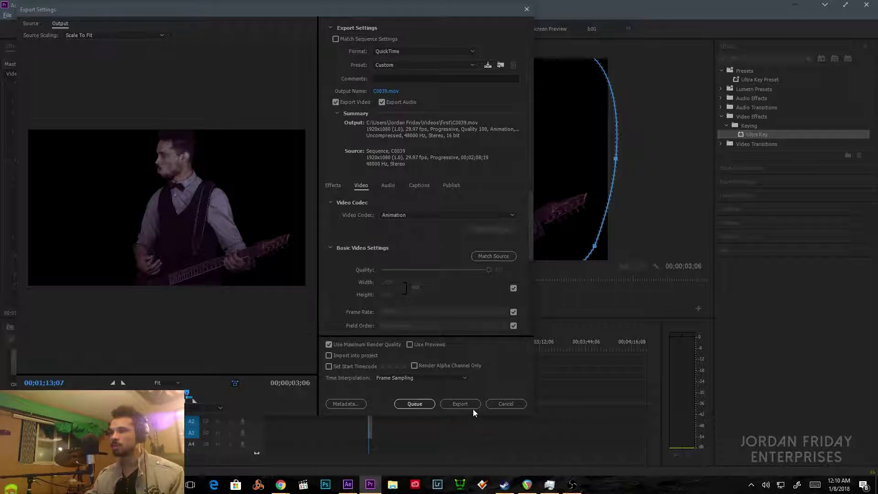
left_click(504, 407)
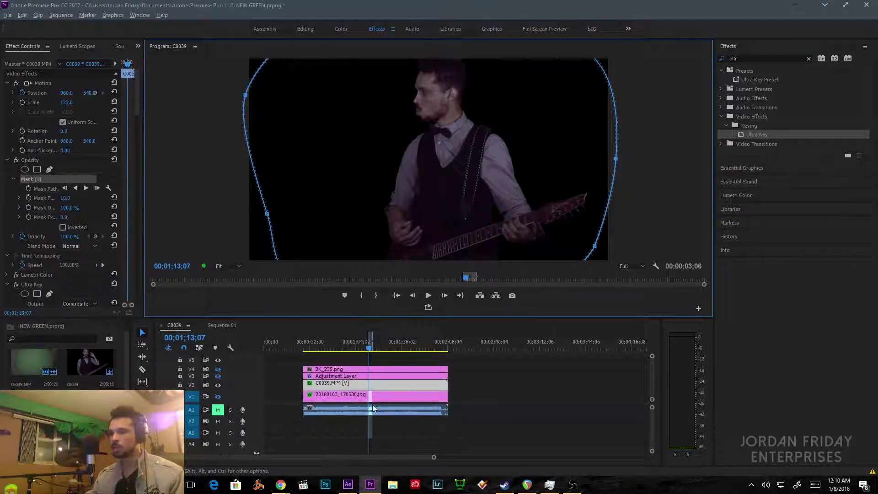
Step: Switch to After Effects, find the CC Toner effect with the search term "toner" and apply it to the C0039_1.mov layer
left_click(348, 484)
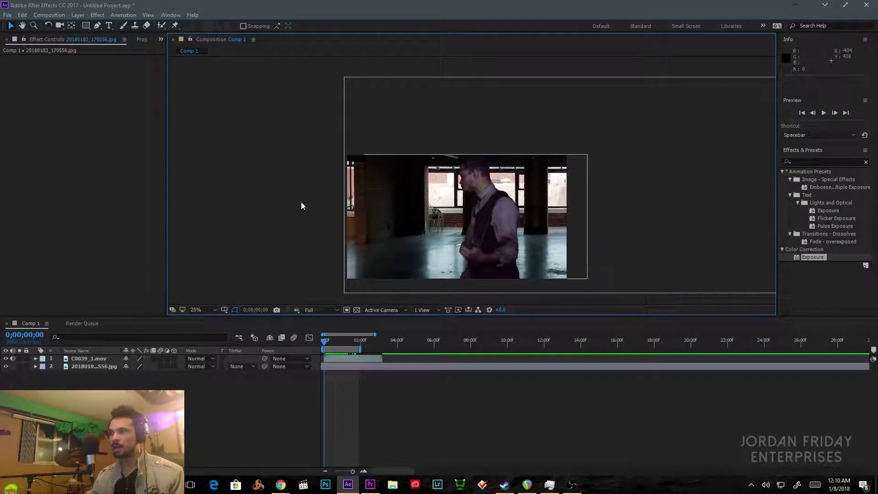
left_click(80, 359)
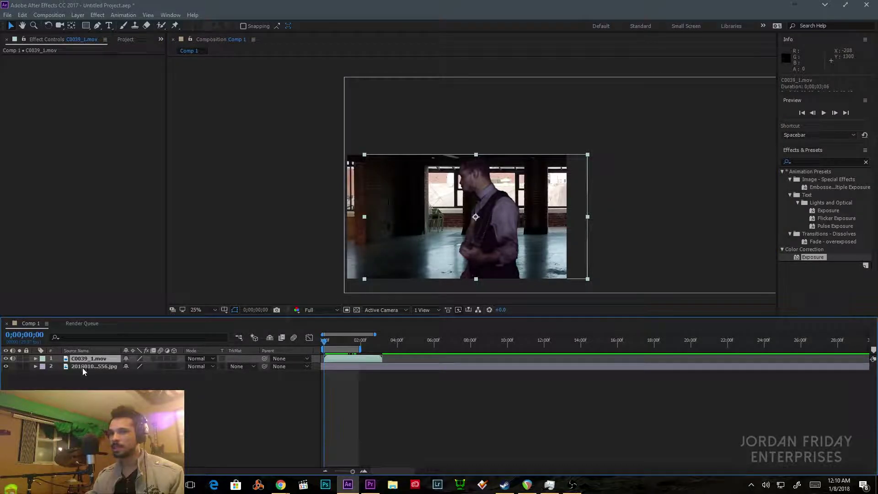
left_click(82, 367)
left_click(384, 300)
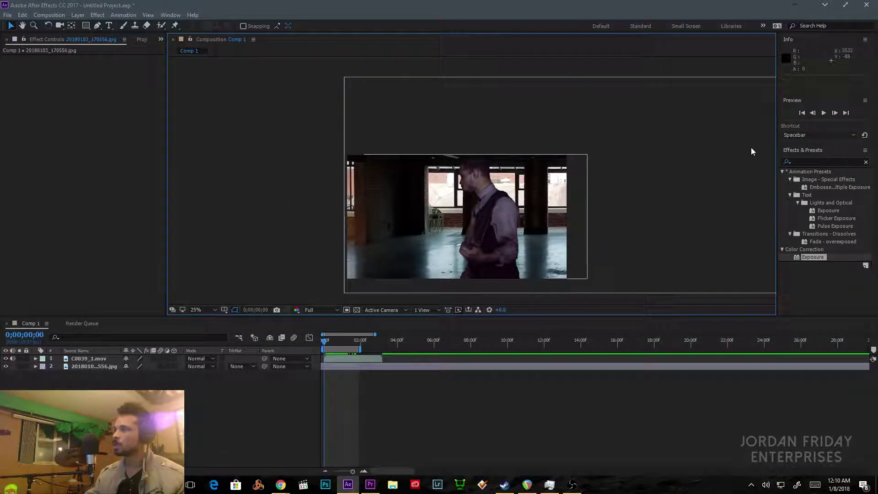
left_click(866, 162)
left_click(834, 162)
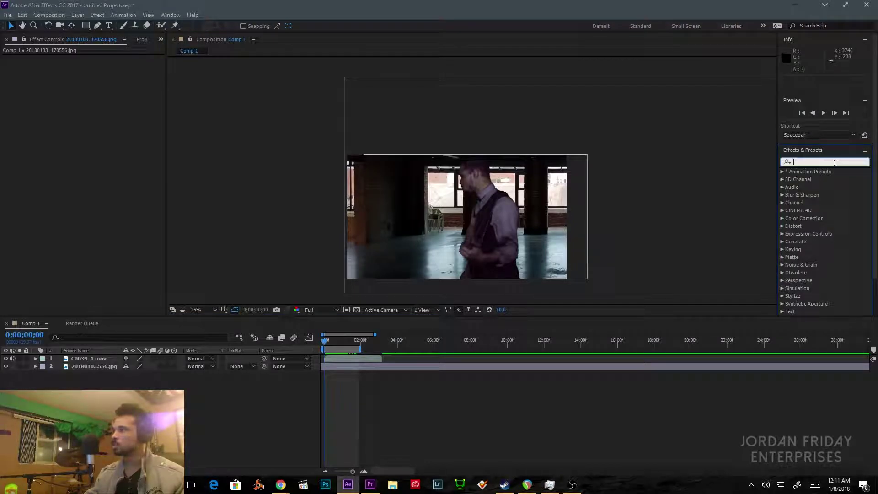
type("toner")
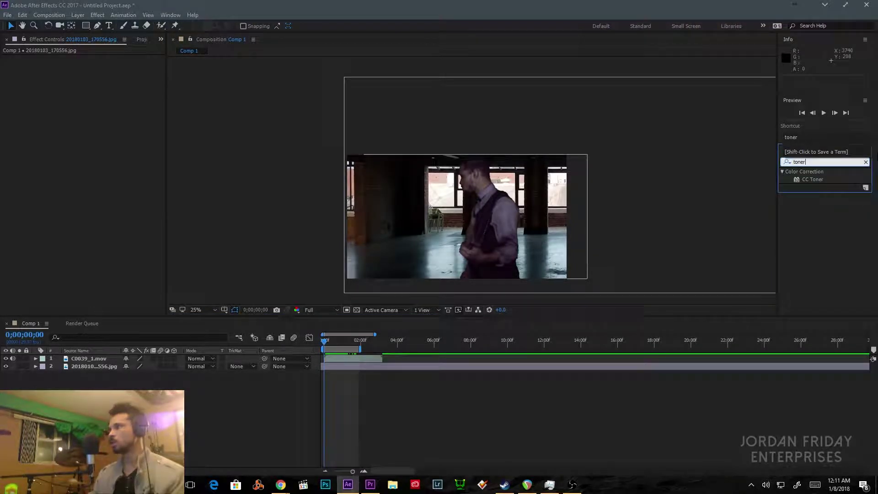
left_click_drag(810, 180, 86, 361)
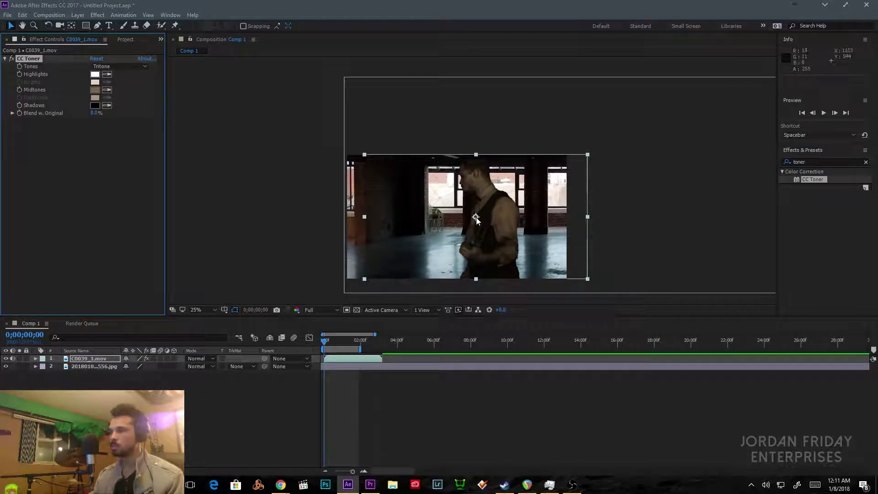
Step: Move the current time to 0;00;02;01 and check the CC Toner Tones options on the C0039_1.mov layer, keeping Tritone
left_click(636, 194)
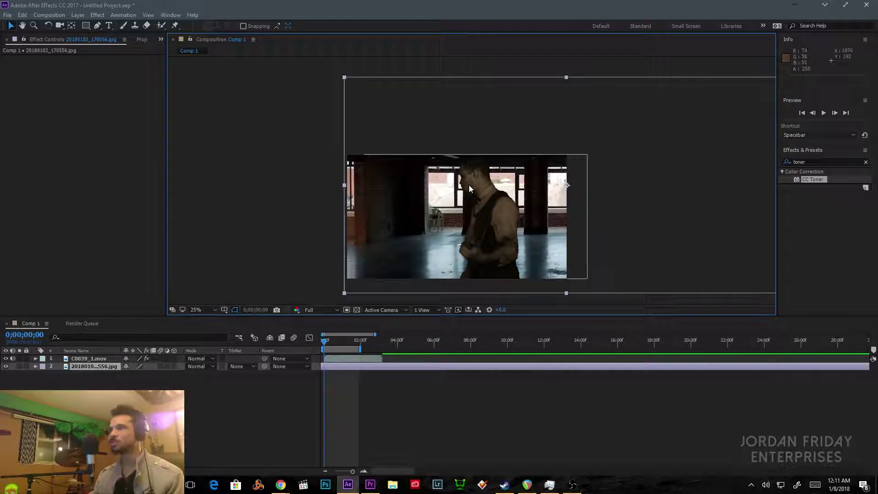
left_click_drag(327, 341, 361, 341)
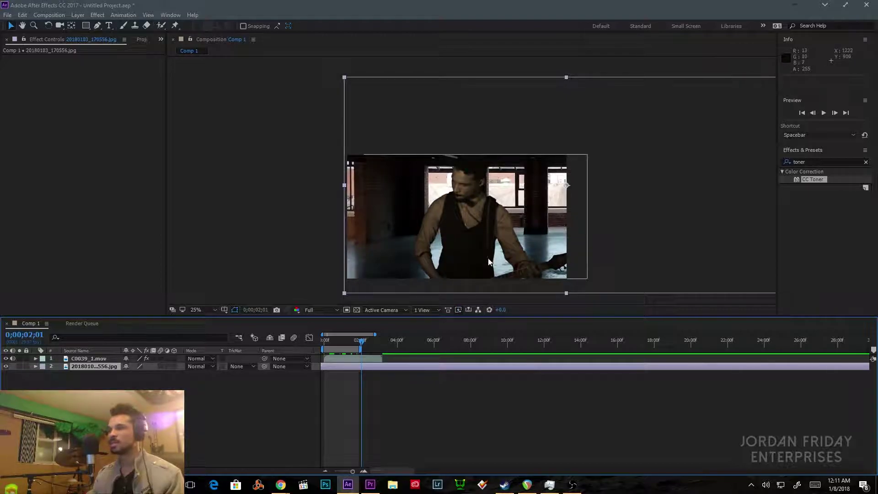
left_click(88, 359)
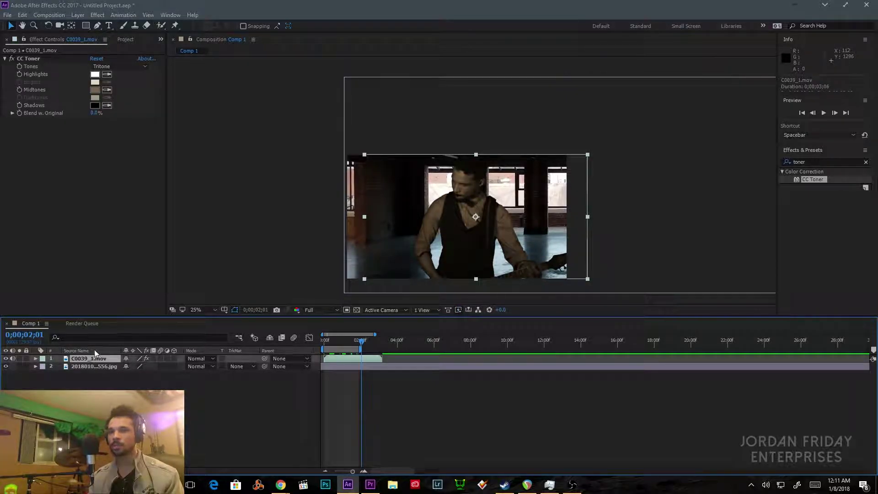
left_click(103, 67)
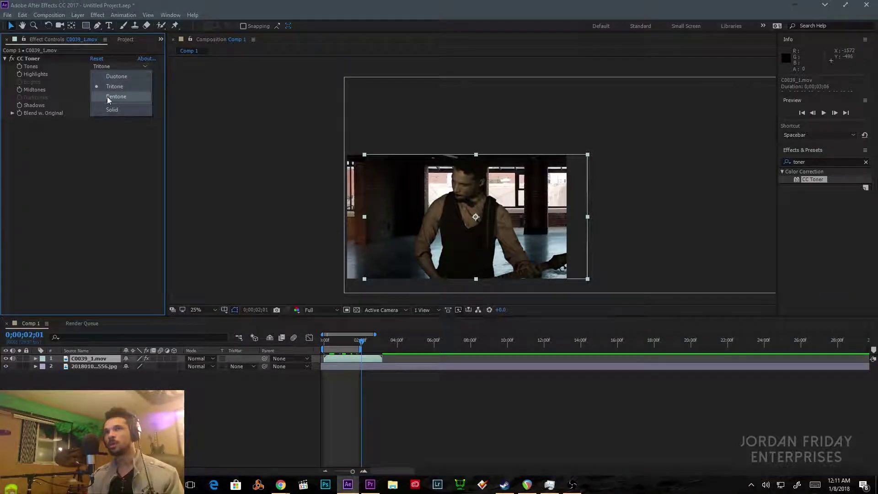
left_click(112, 161)
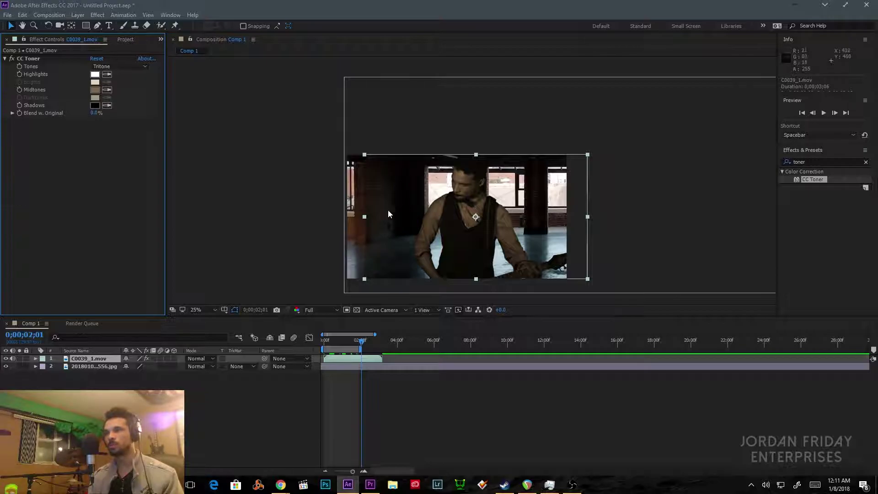
left_click(270, 221)
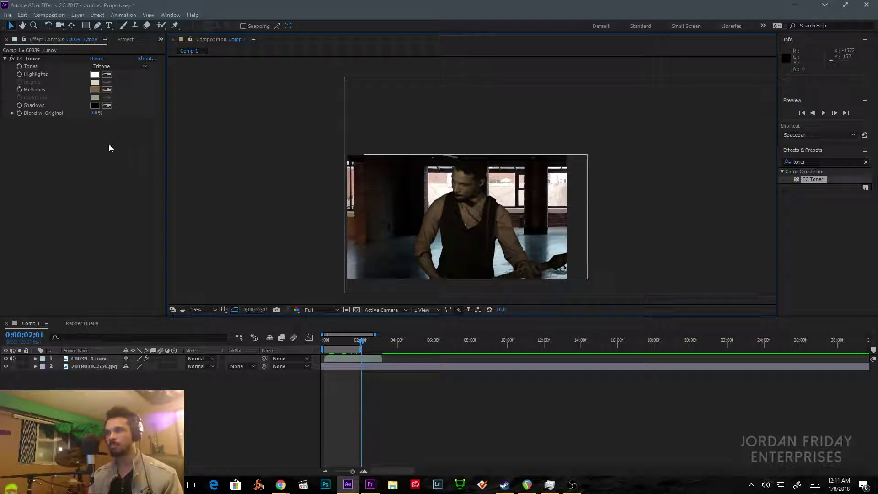
Step: Sample the CC Toner Highlights color from the bright window in the background image
left_click(107, 75)
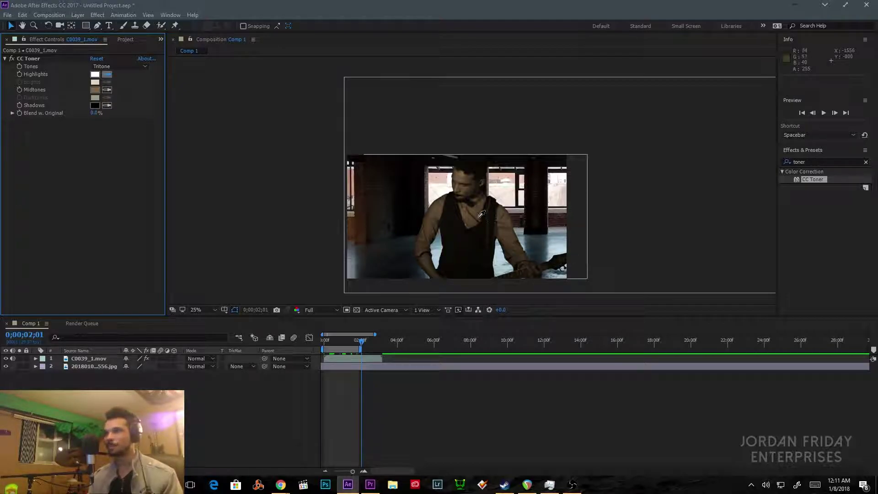
left_click(506, 191)
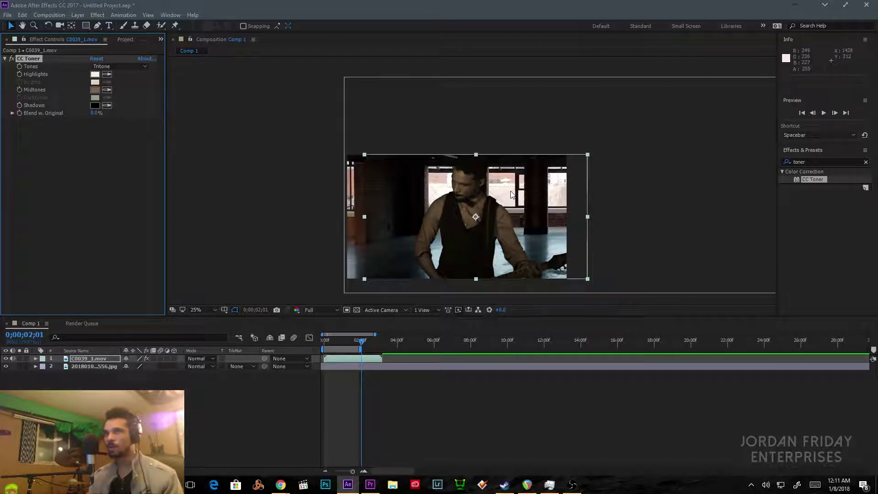
Step: Resample the CC Toner Highlights color from a whiter part of the background window and the Midtones color from the reddish-brown pillar
left_click(109, 74)
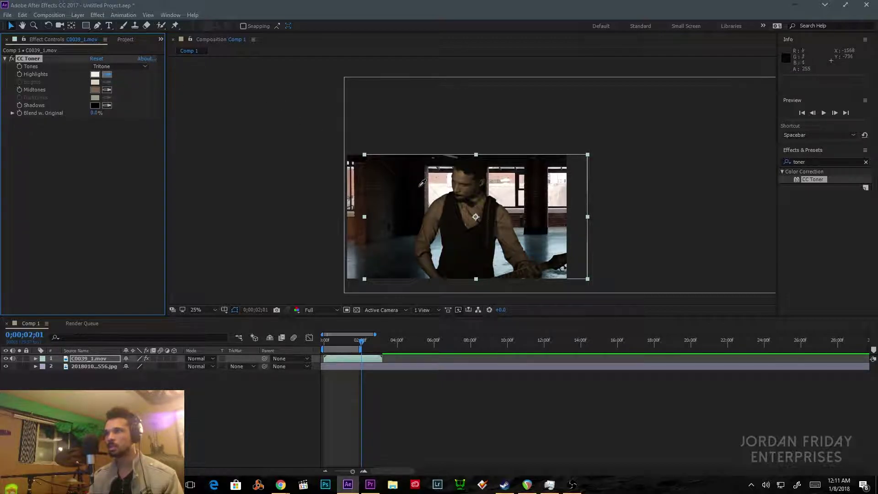
left_click(435, 182)
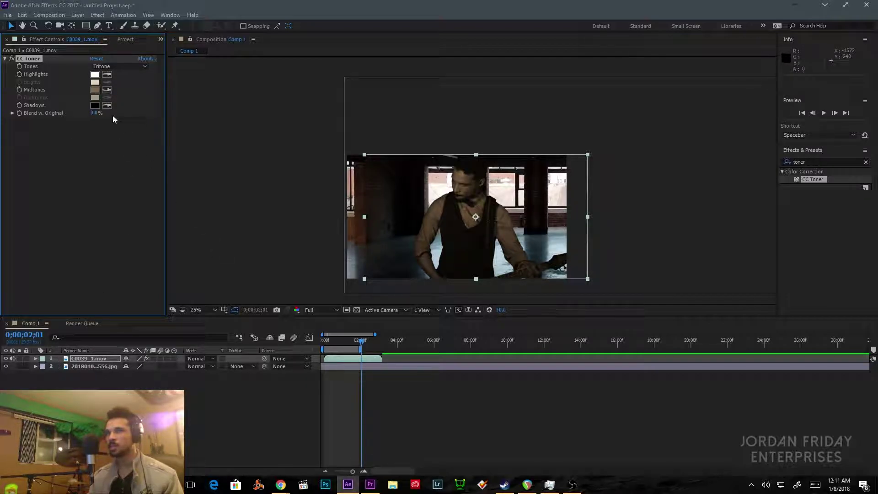
left_click(104, 89)
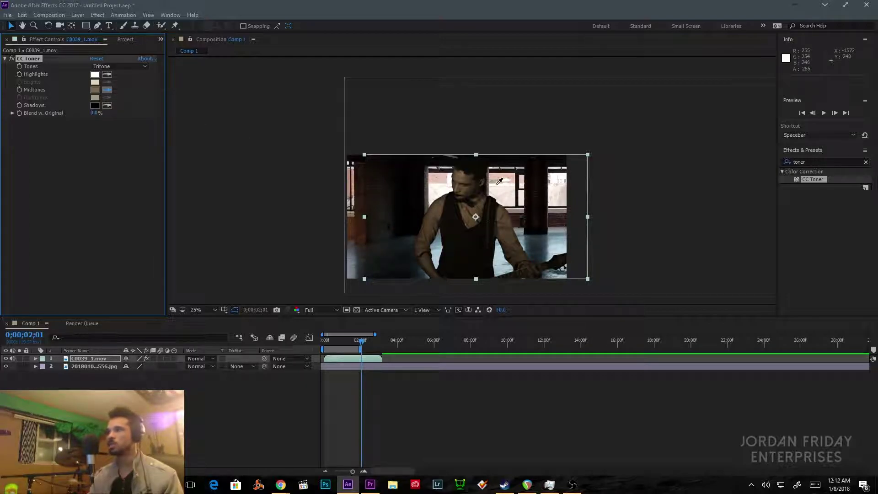
left_click(403, 257)
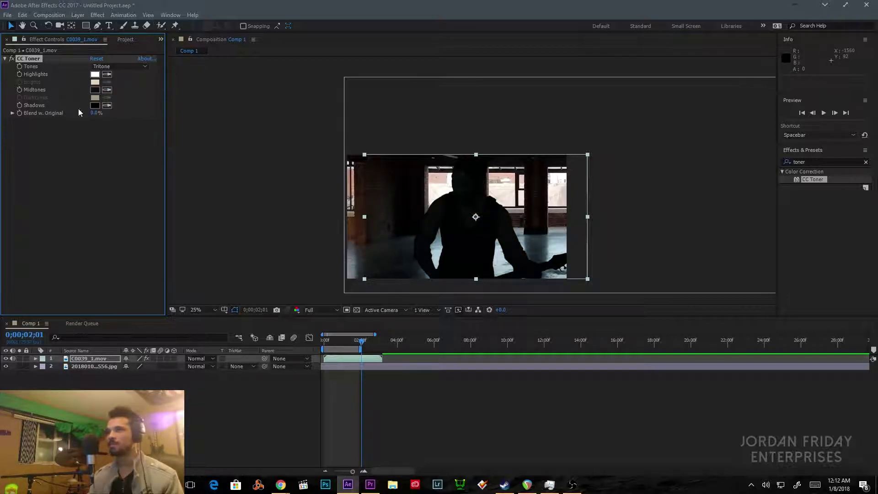
left_click(106, 90)
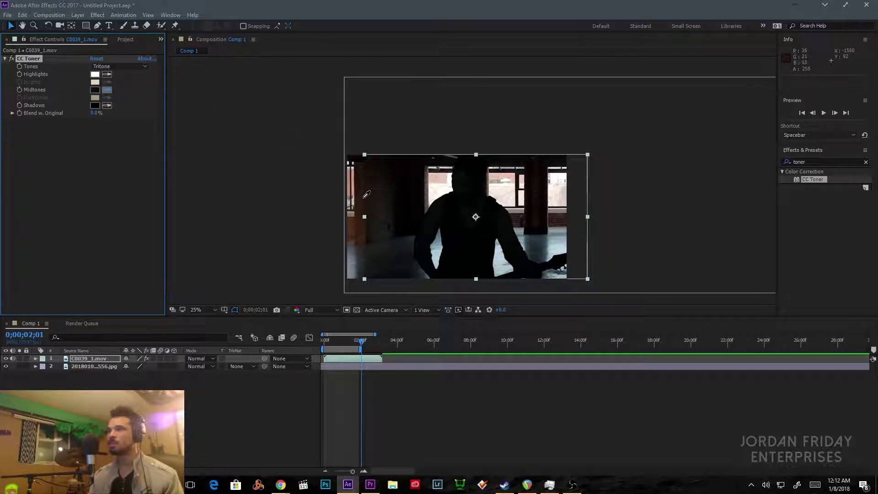
left_click(360, 230)
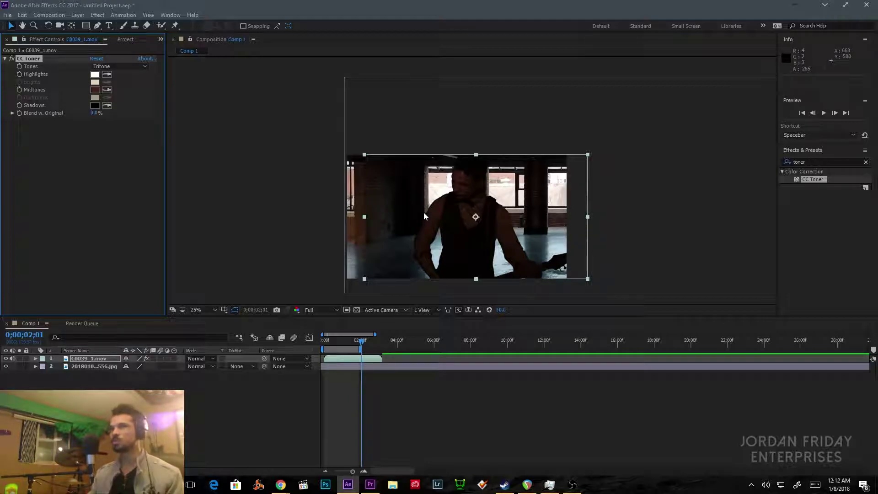
Step: Sample the CC Toner Shadows color from the dark ceiling above the windows and set Blend w. Original to 66.7%
left_click(107, 105)
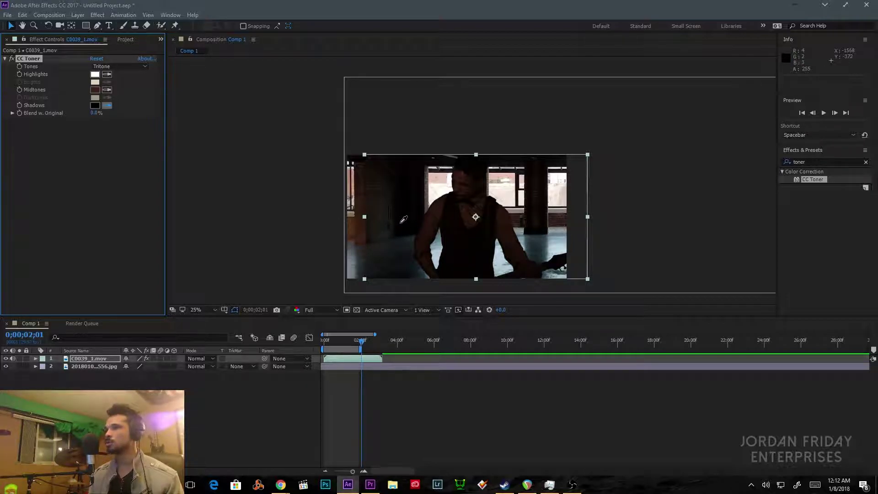
left_click(429, 157)
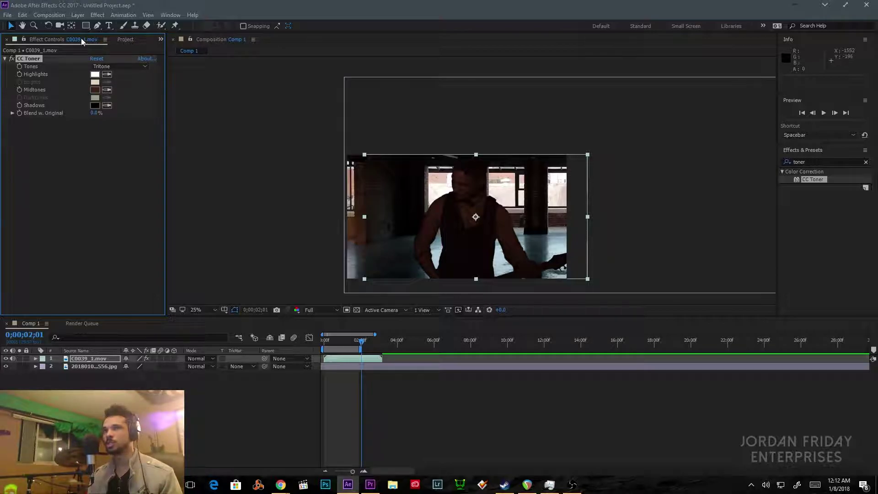
left_click(93, 113)
left_click(13, 113)
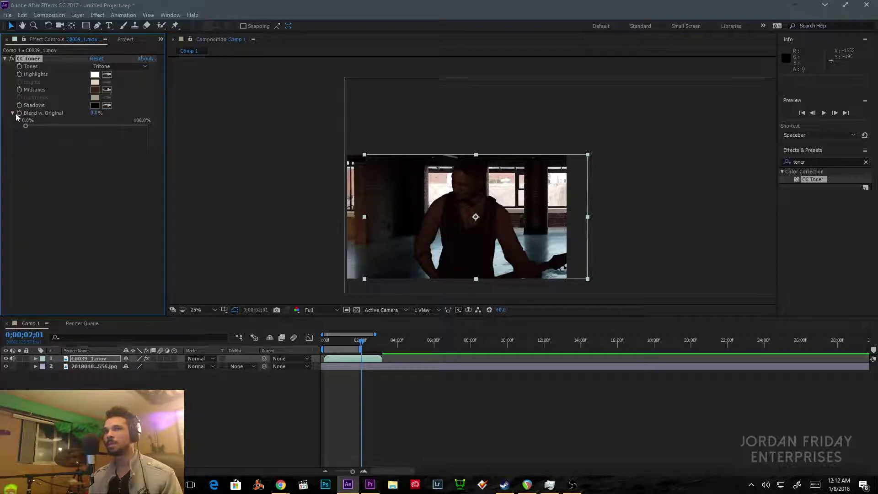
left_click_drag(29, 125, 166, 116)
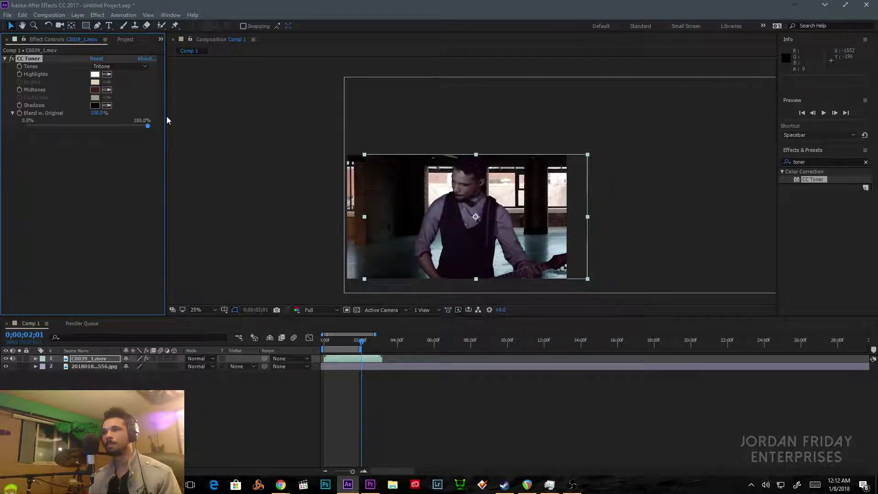
left_click_drag(147, 126, 107, 136)
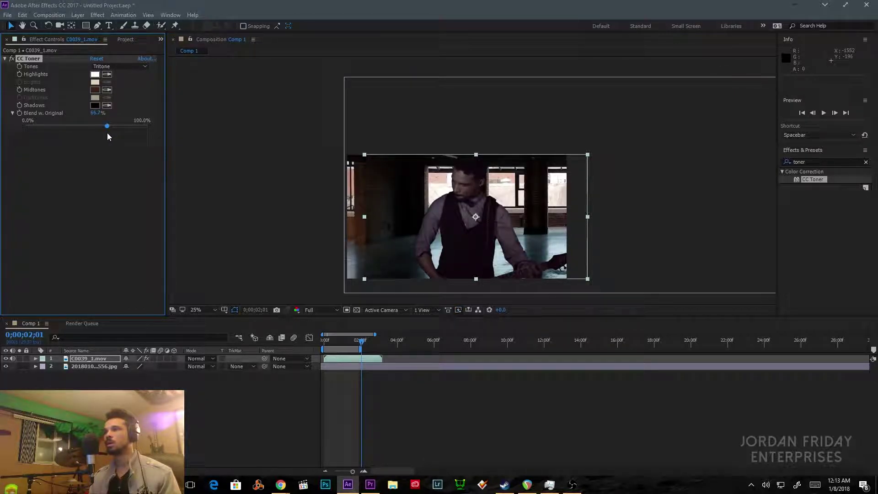
left_click(323, 233)
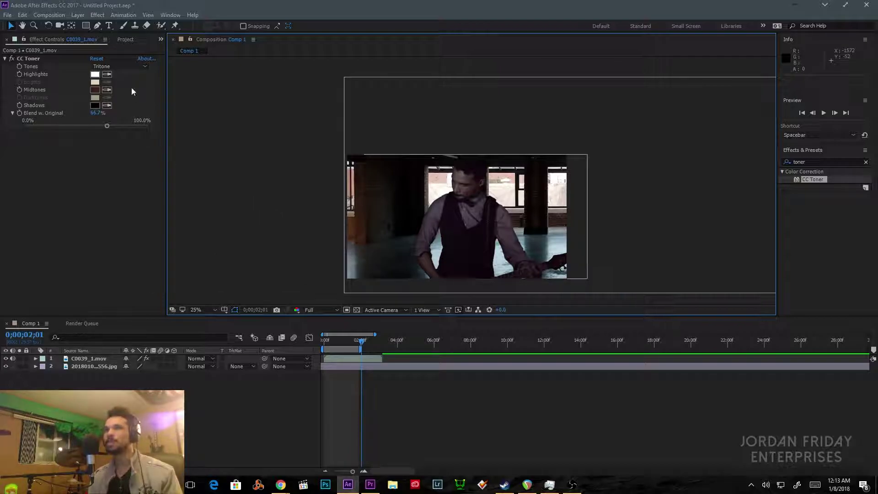
left_click(13, 62)
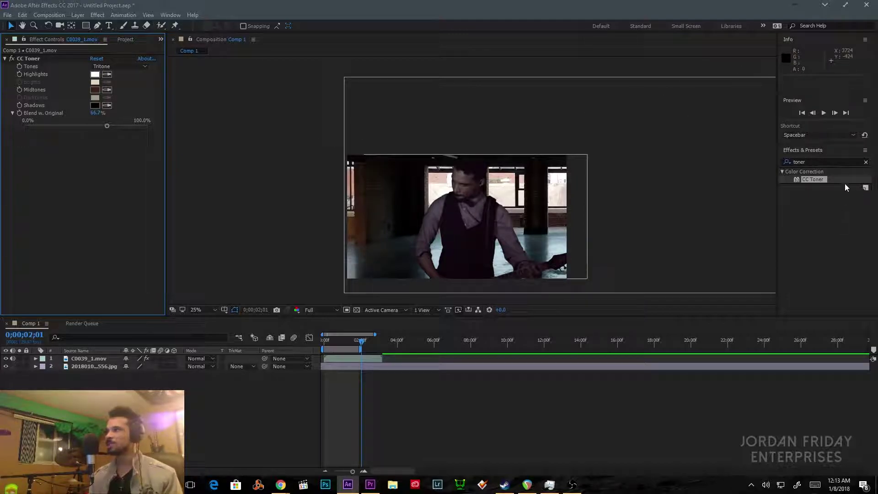
Step: Find the Color Correction Exposure effect with the search term "exposure" and apply it to the C0039_1.mov footage
left_click(846, 163)
type("exposure")
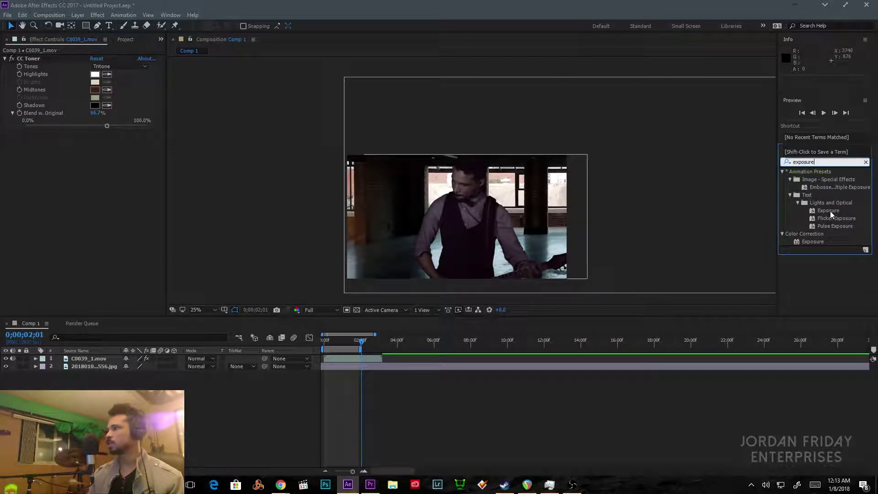
left_click(823, 242)
left_click_drag(822, 243, 571, 256)
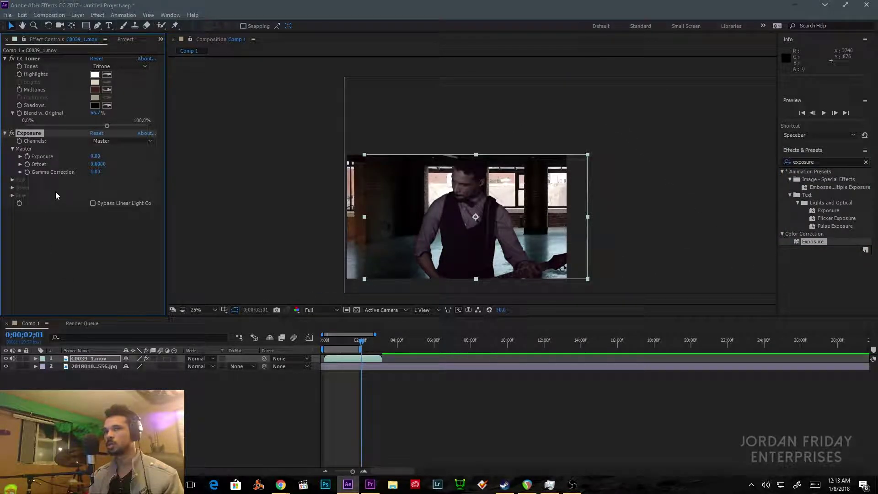
Step: Try brightening the footage with the Exposure effect's master Exposure at 1.31
left_click_drag(91, 158, 25, 157)
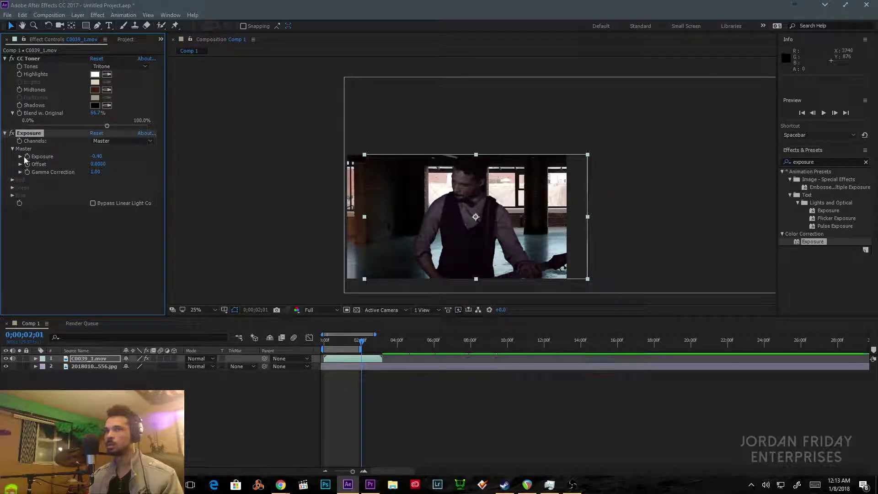
left_click(21, 156)
mouse_move(104, 168)
left_mouse_down()
mouse_move(86, 170)
mouse_move(167, 163)
mouse_move(111, 170)
left_mouse_up()
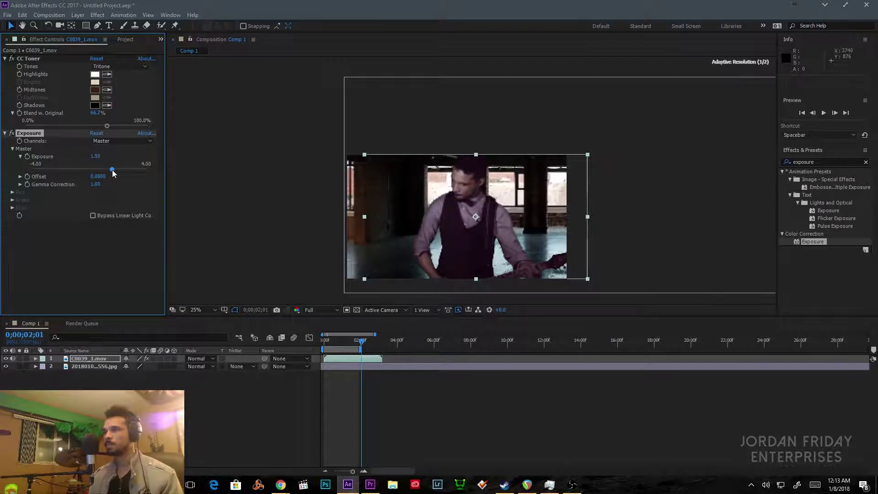
left_click(299, 259)
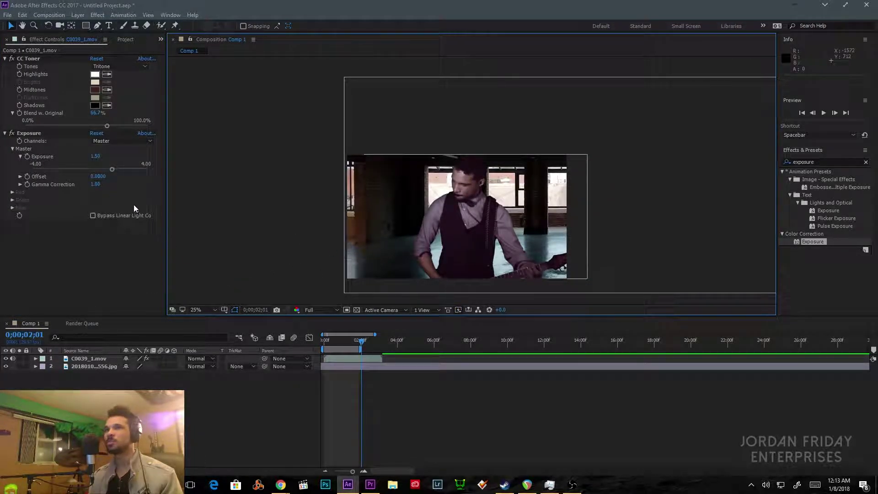
left_click_drag(112, 170, 108, 171)
left_click(291, 189)
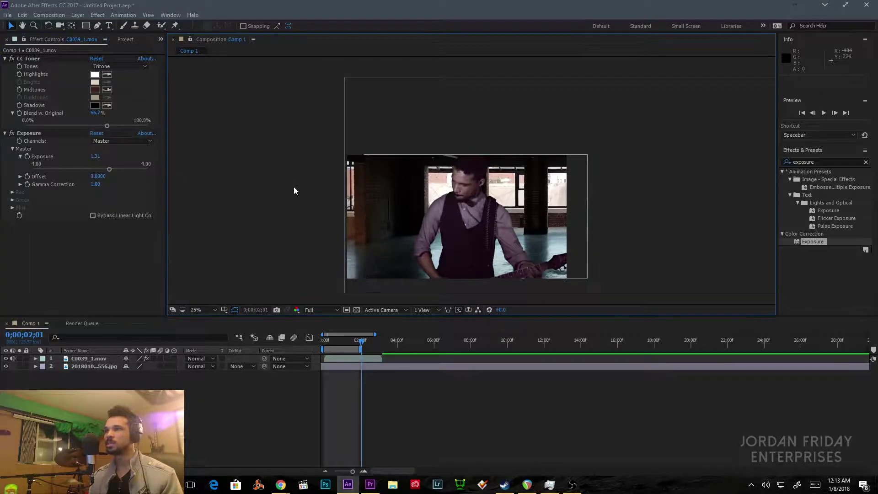
Step: Compare the footage with the CC Toner and Exposure effects switched off and on, and set the master Exposure to 0.93
left_click(12, 133)
left_click(12, 58)
left_click(12, 58)
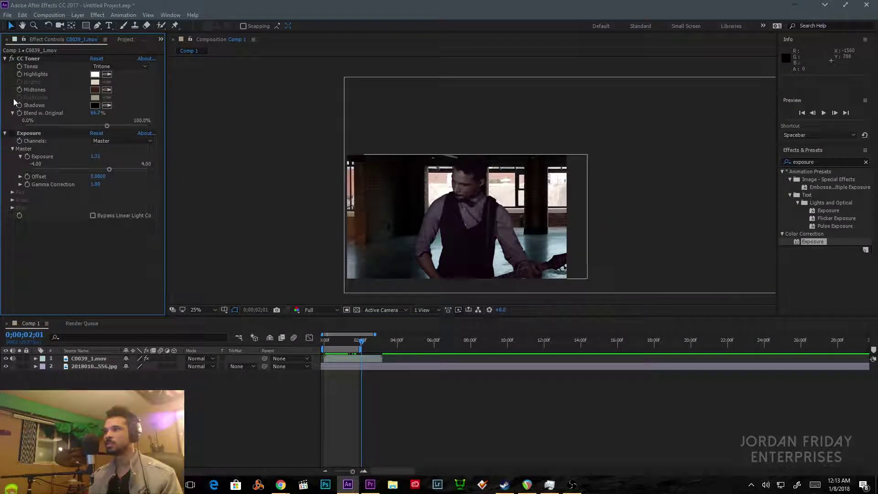
left_click(12, 133)
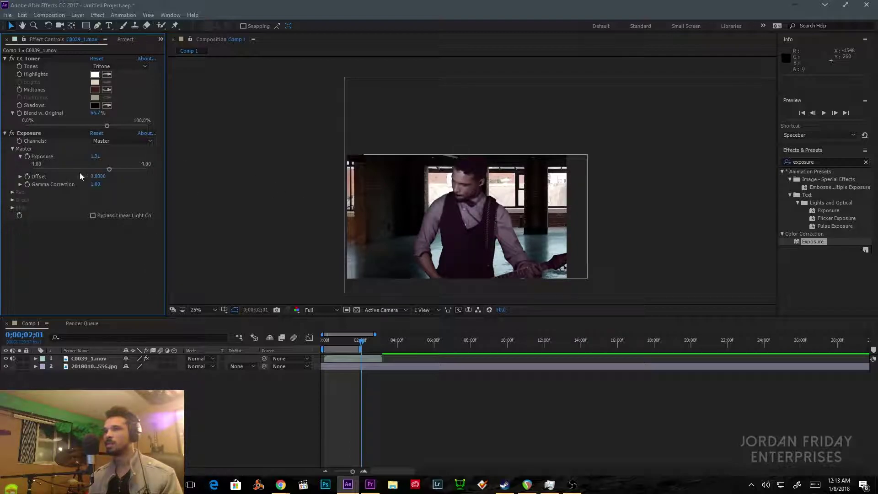
left_click_drag(111, 169, 104, 170)
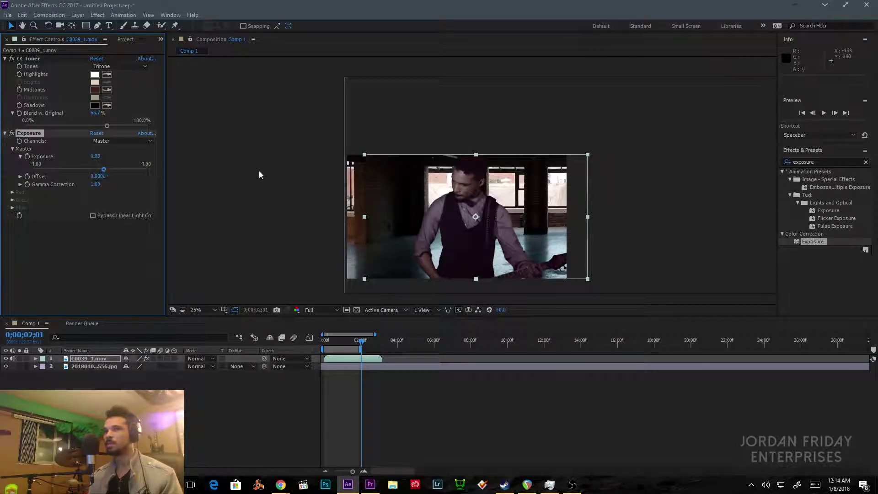
left_click(296, 183)
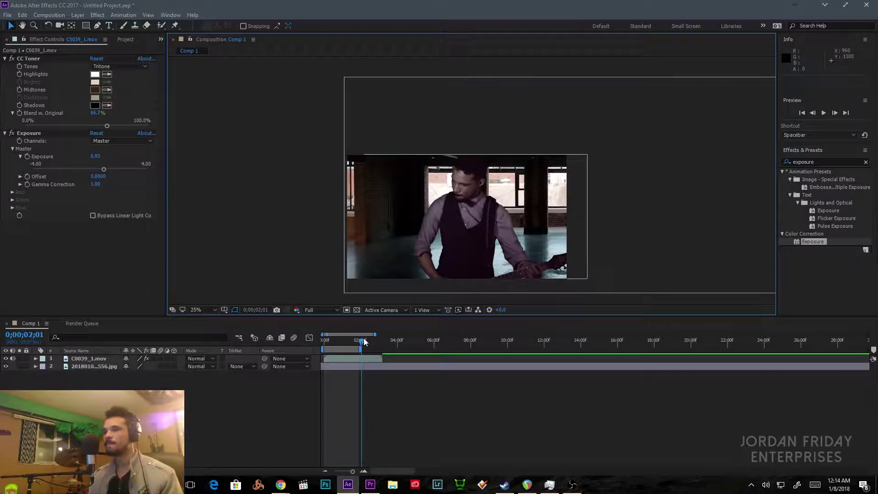
Step: Move the current time to 0;00;00;25 to check the color match there, and select the C0039_1.mov layer
left_click(334, 341)
left_click_drag(334, 343, 338, 343)
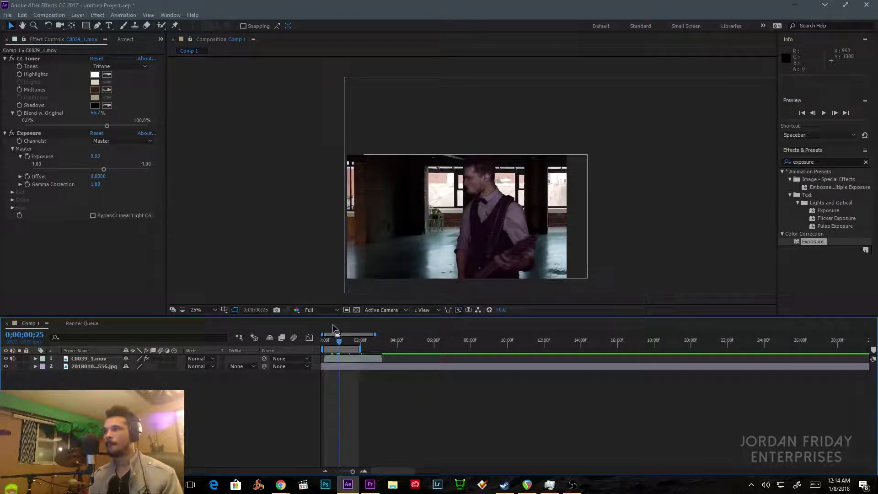
left_click(290, 212)
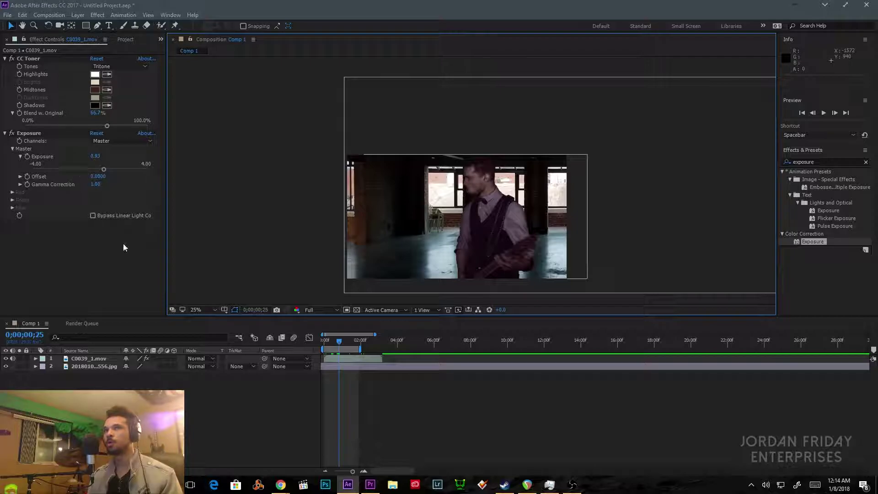
left_click(94, 358)
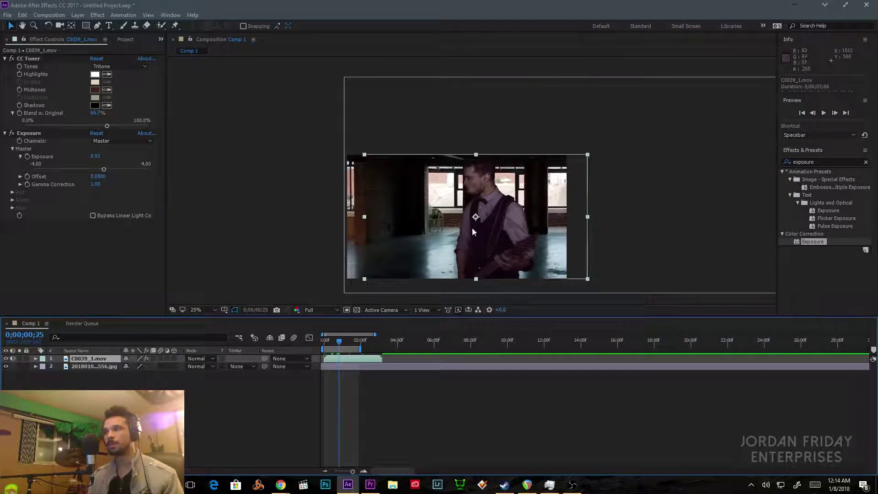
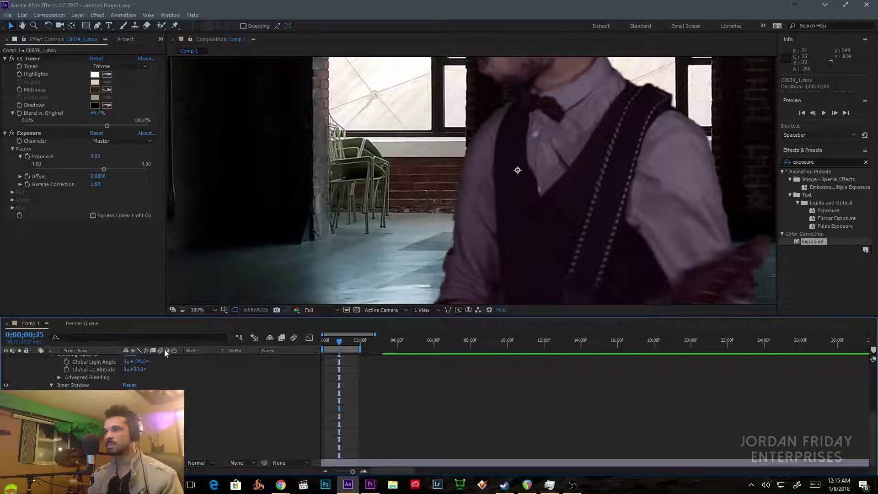
Step: Examine the composite at different magnifications and the C0039_1.mov layer's Effects, Transform and Layer Styles properties
scroll(209, 397, "up", 10)
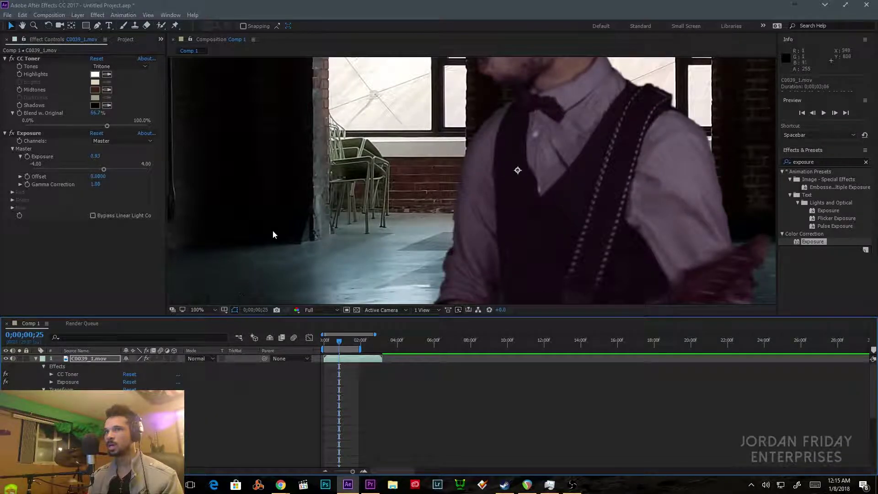
scroll(446, 227, "down", 2)
scroll(137, 371, "down", 10)
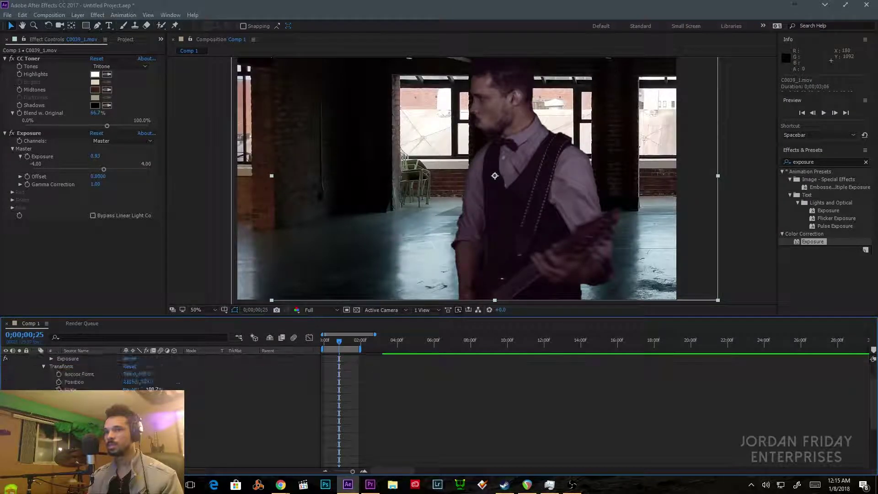
scroll(160, 371, "up", 3)
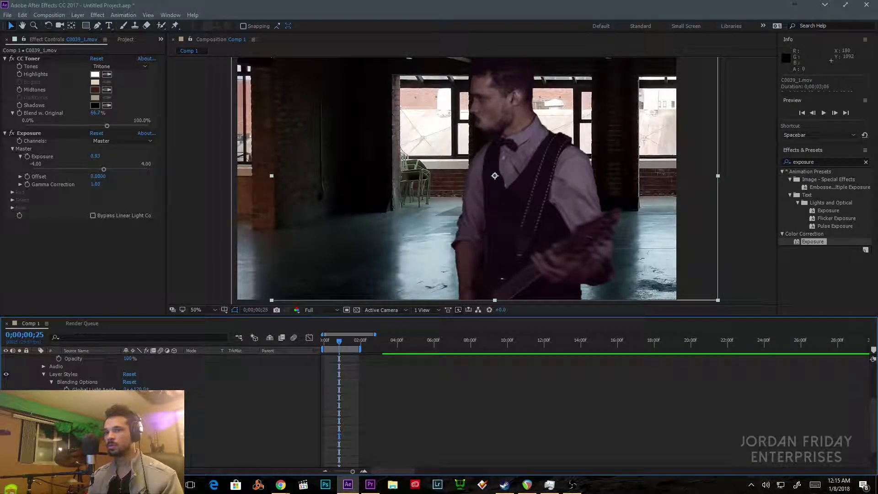
scroll(193, 443, "down", 3)
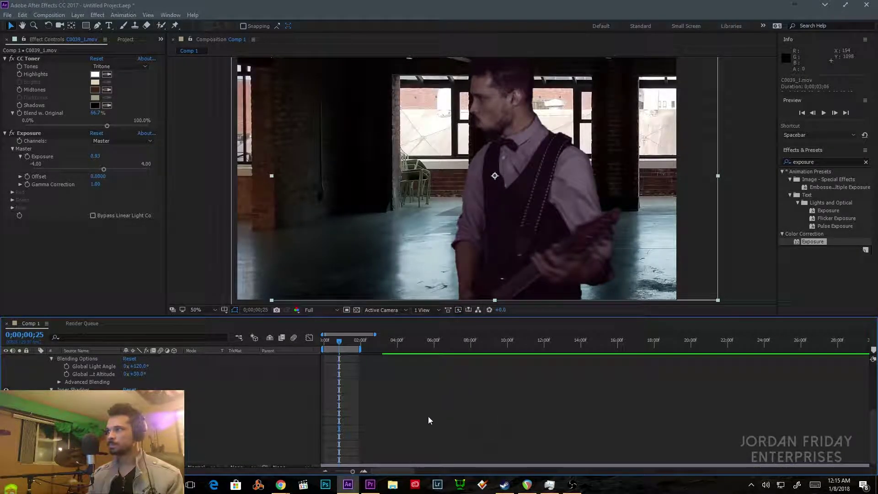
scroll(497, 212, "down", 1)
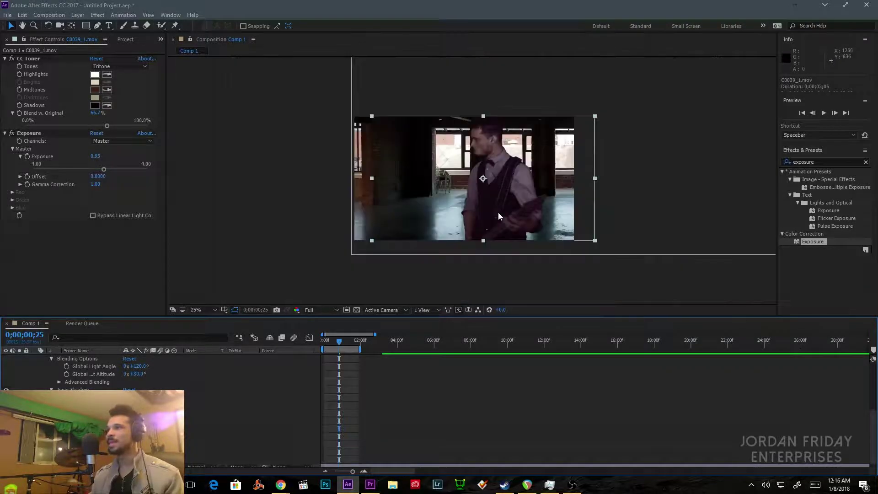
scroll(496, 210, "up", 1)
Step: Select the background image layer 20180103_170556.jpg in the composition
left_click(82, 402)
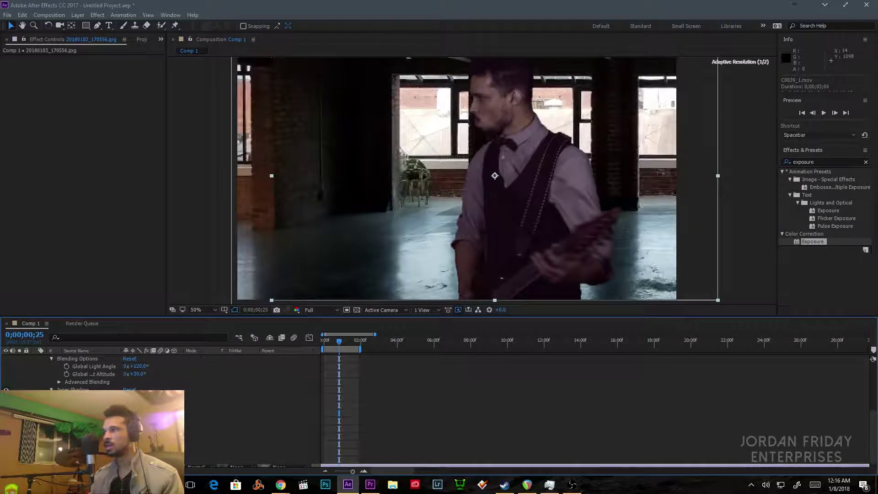
key("ctrl+Down")
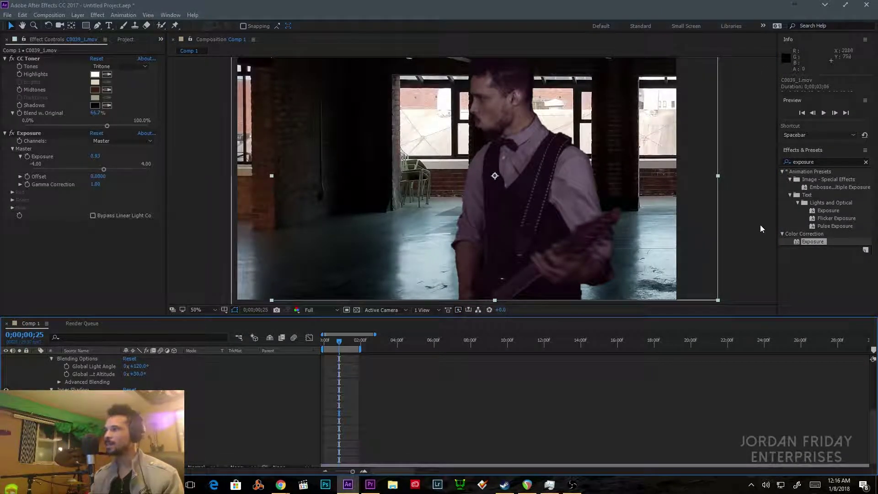
left_click(743, 235)
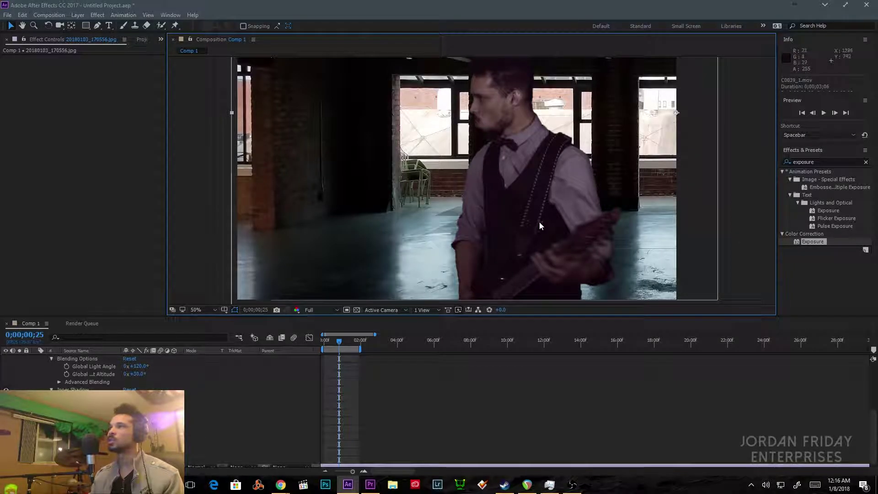
Step: Move the current time to 0;00;01;11 to check the composite at another frame
scroll(530, 243, "down", 1)
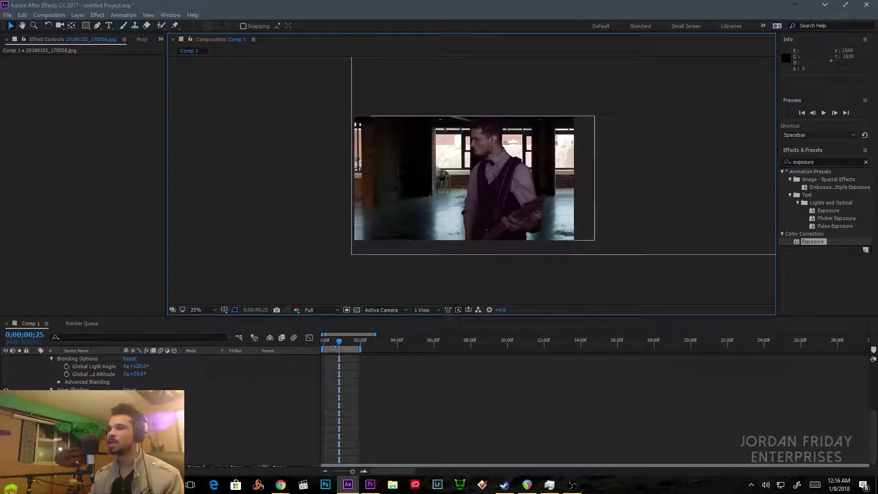
mouse_move(338, 341)
left_mouse_down()
mouse_move(320, 342)
mouse_move(349, 343)
left_mouse_up()
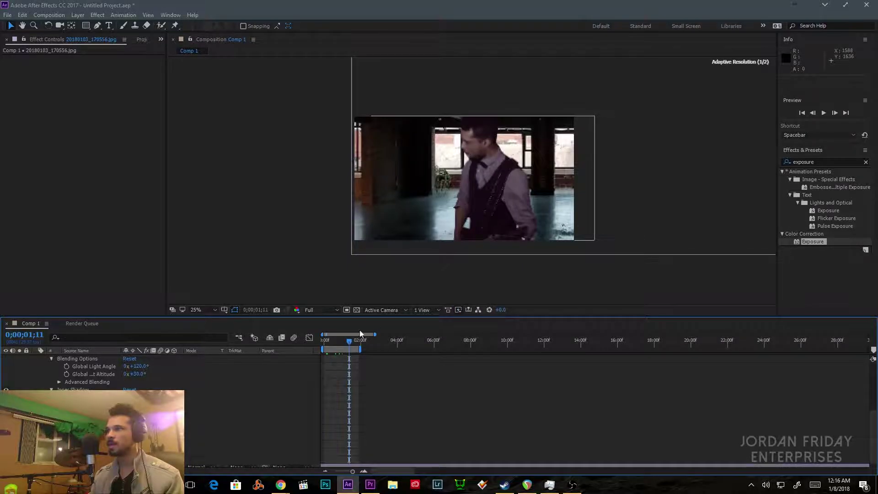
left_click(437, 268)
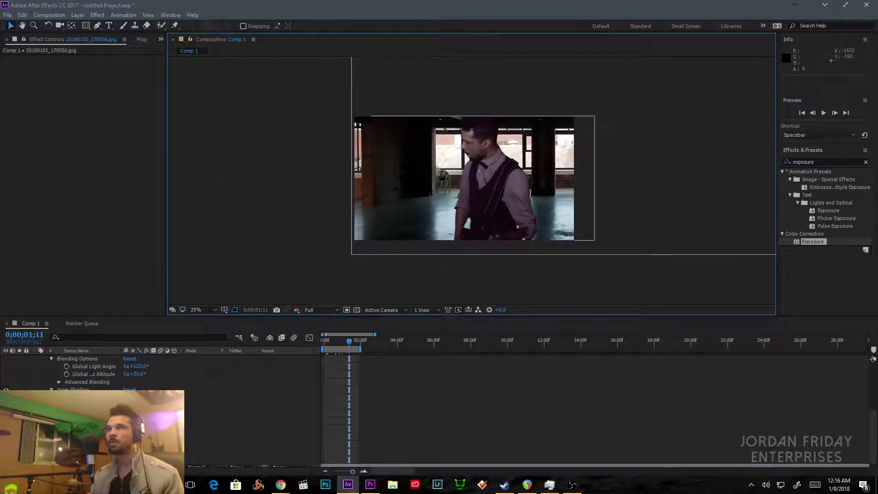
Step: Add Comp 1 to the render queue and set its output module format to QuickTime
left_click(8, 15)
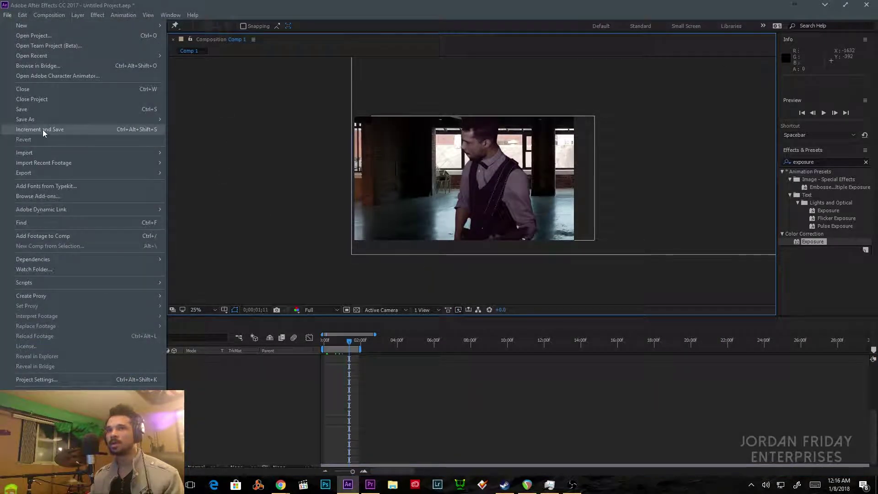
mouse_move(53, 174)
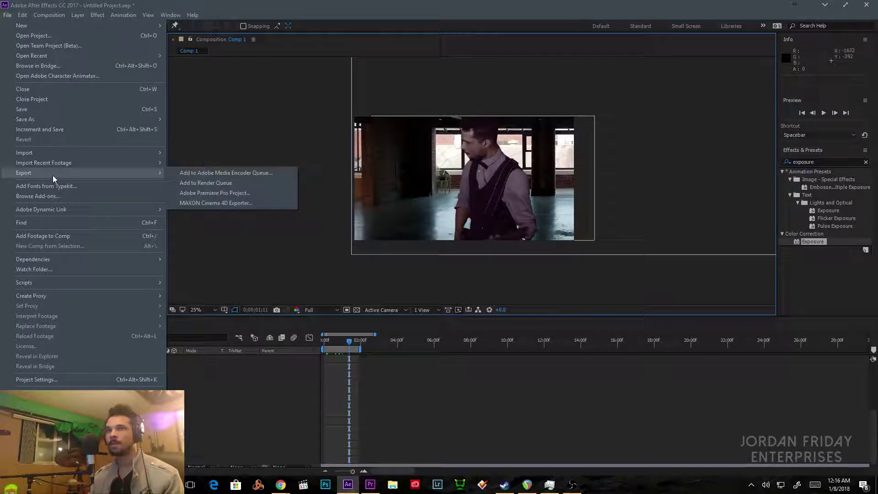
left_click(201, 183)
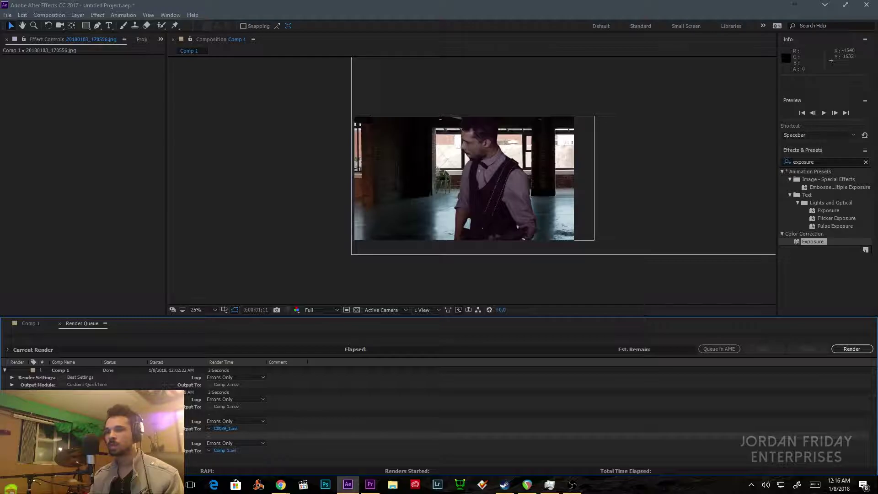
left_click(87, 450)
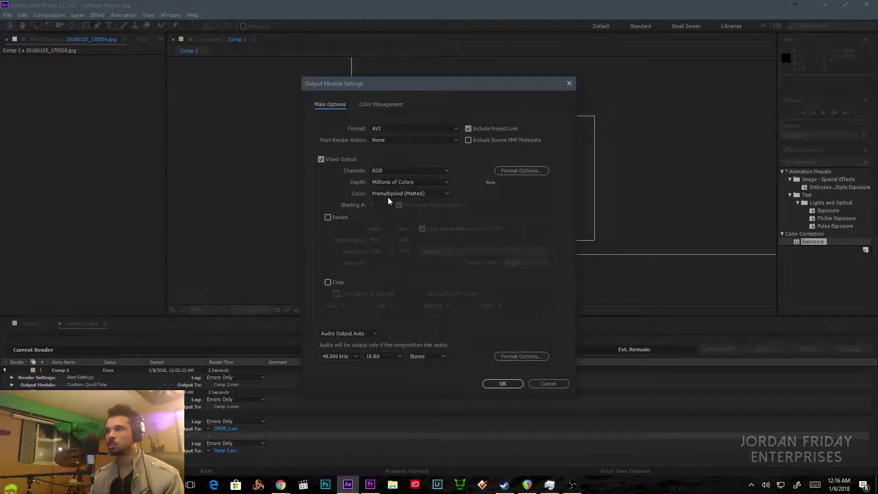
left_click(393, 130)
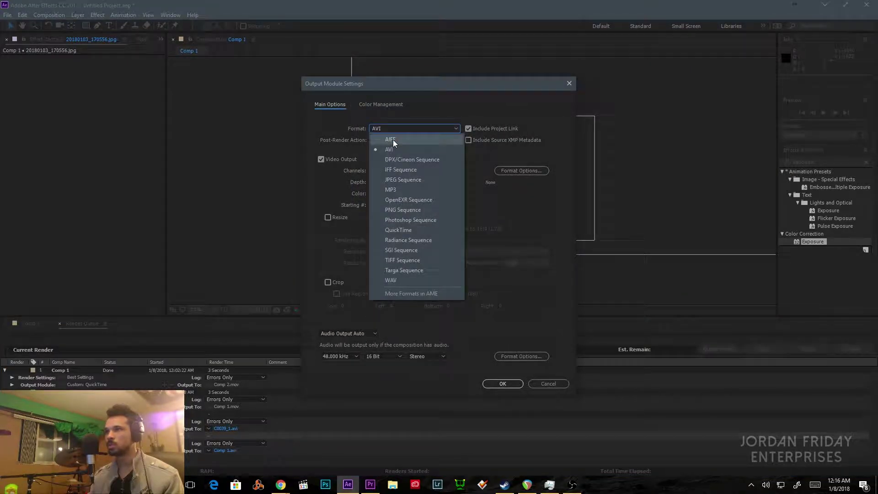
left_click(405, 230)
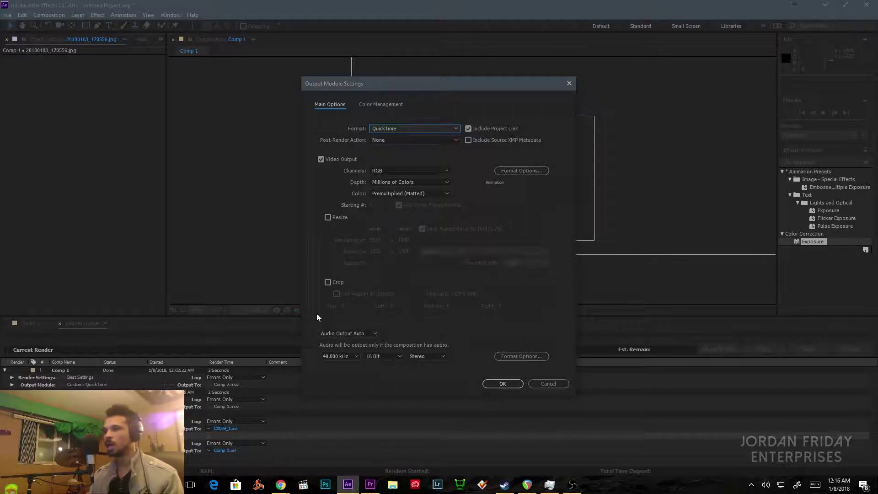
Step: Set the output channels to RGB + Alpha and turn the audio output off for this render item
left_click(418, 170)
left_click(419, 201)
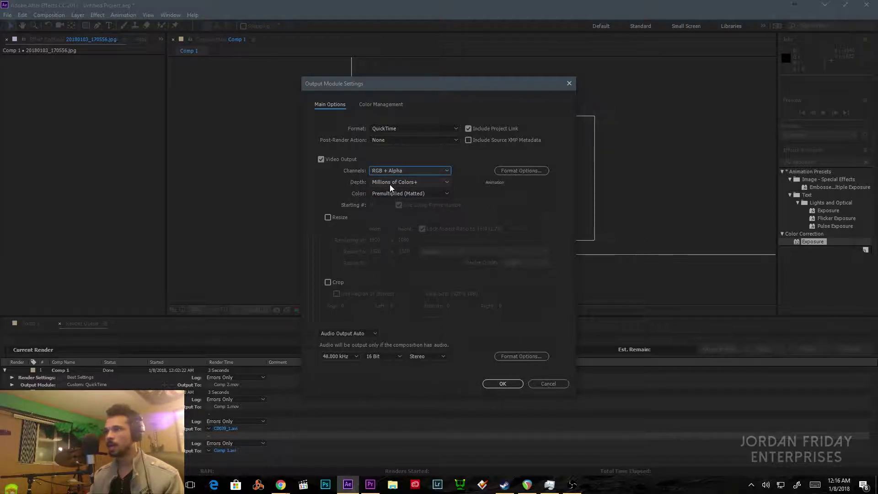
left_click(343, 336)
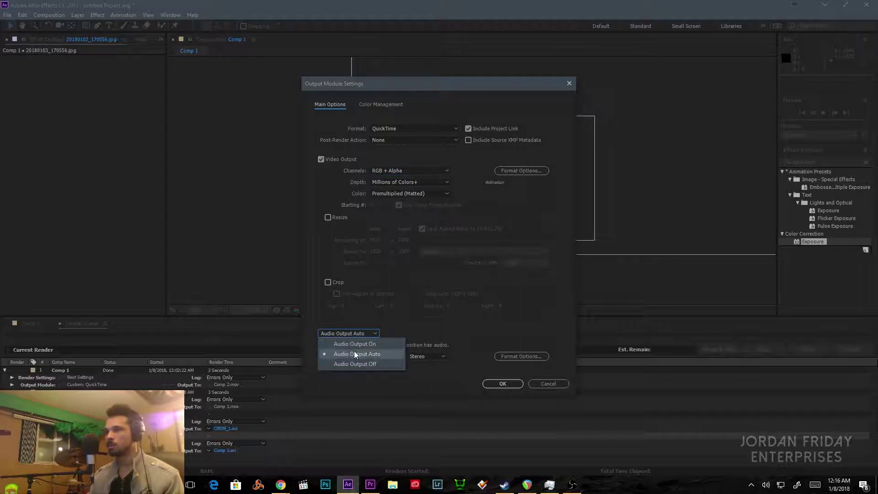
left_click(357, 362)
left_click(502, 383)
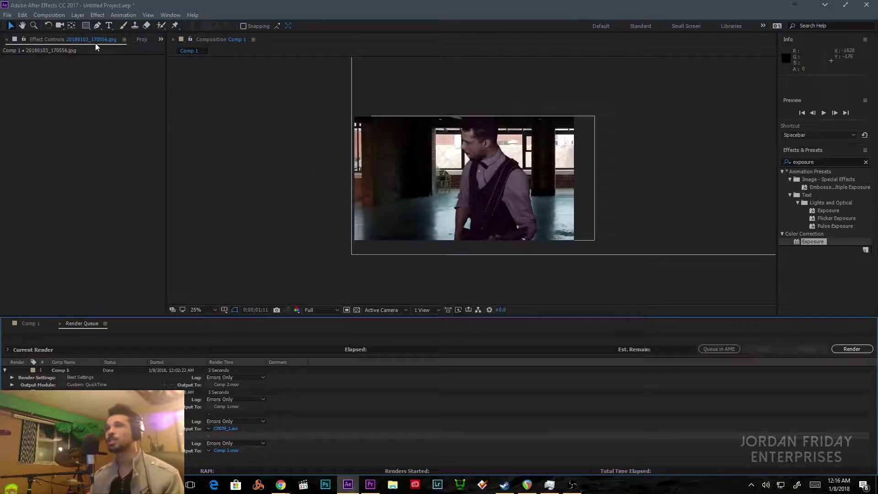
Step: Return to the Comp 1 timeline, collapse the C0039_1.mov layer's properties and hide the background layer 20180103_170556.jpg
left_click(136, 39)
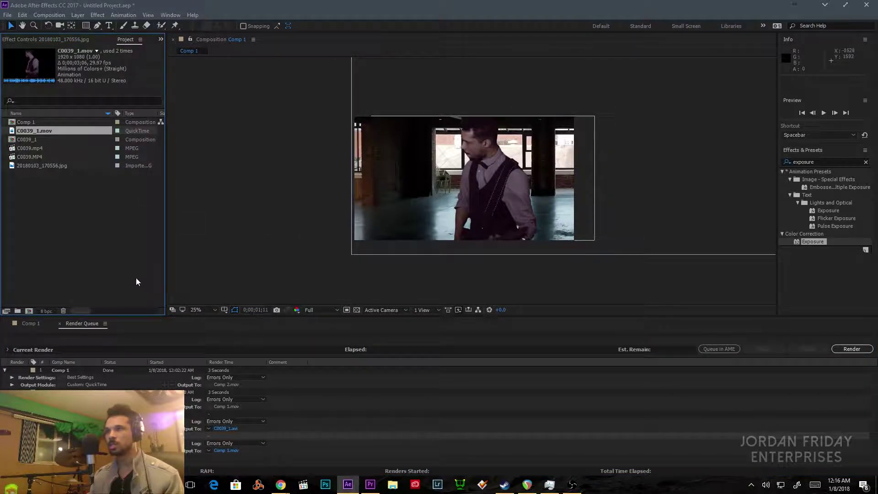
left_click(32, 323)
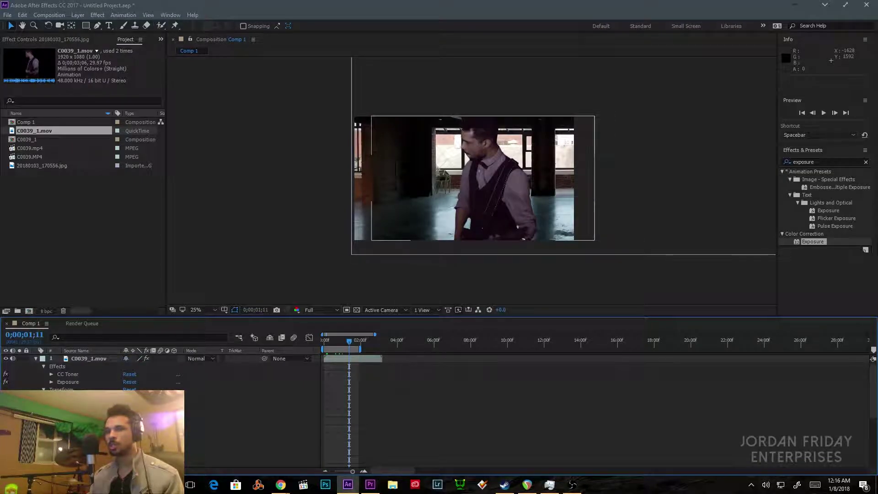
left_click(35, 358)
left_click(352, 177)
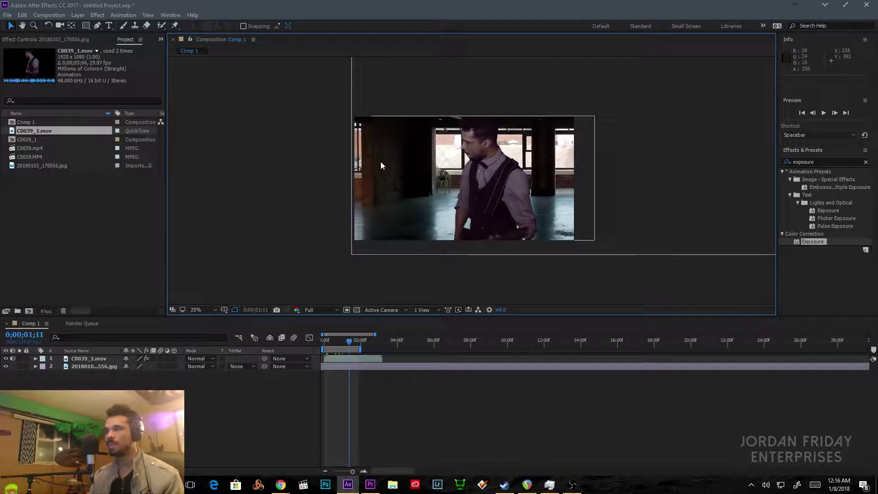
left_click(353, 176)
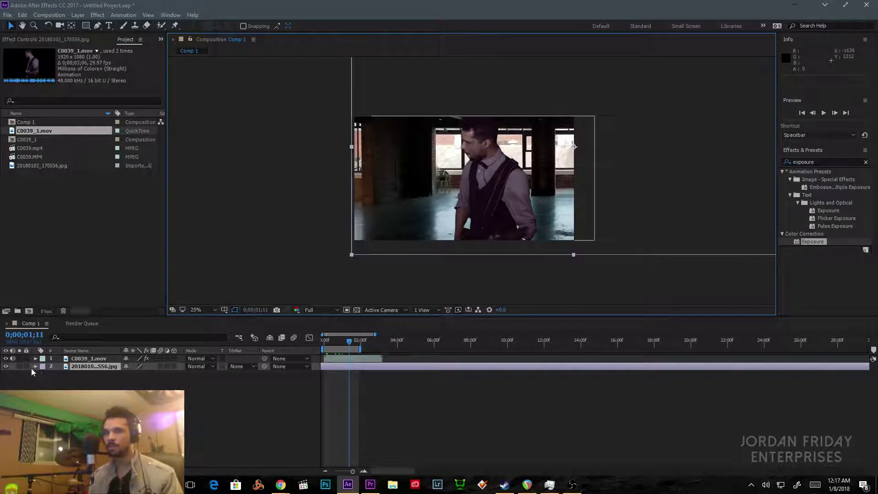
left_click(6, 366)
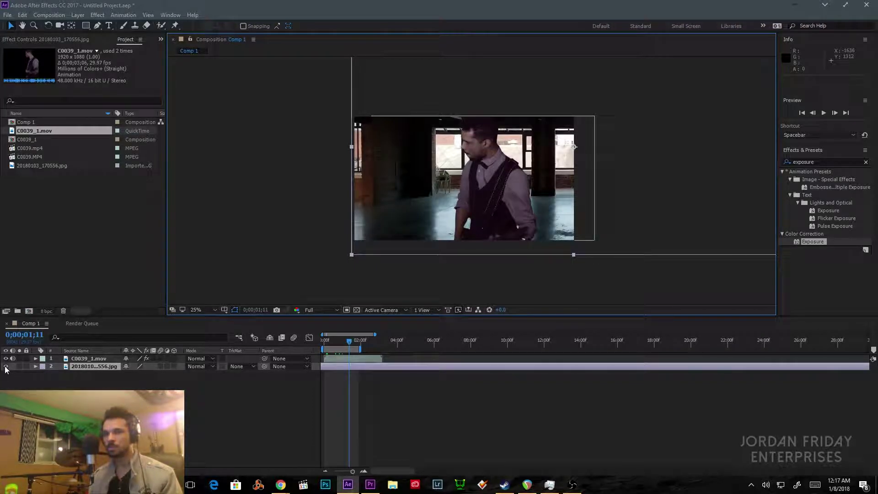
left_click(5, 367)
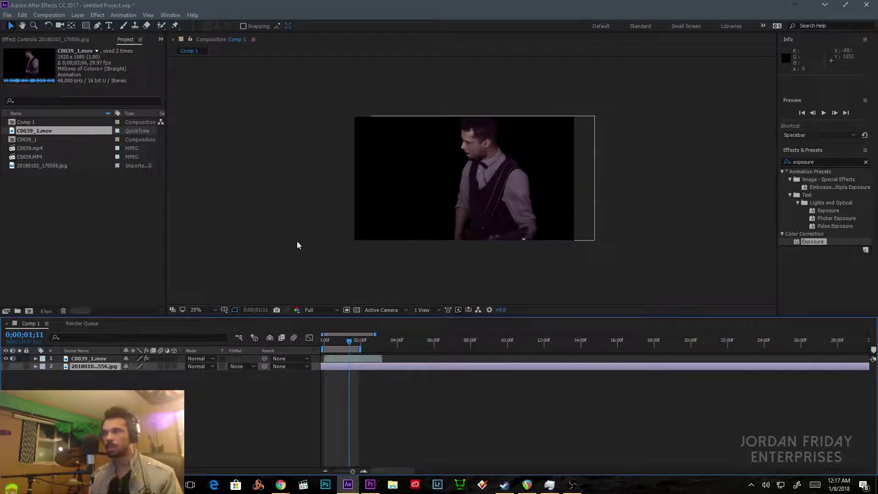
Step: Add Comp 1 without its background to the render queue, with QuickTime format and RGB + Alpha channels
left_click(7, 15)
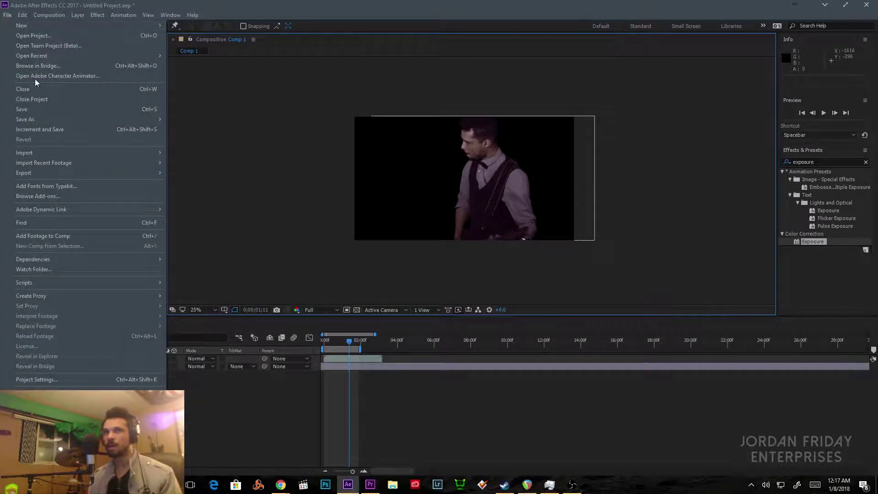
mouse_move(43, 173)
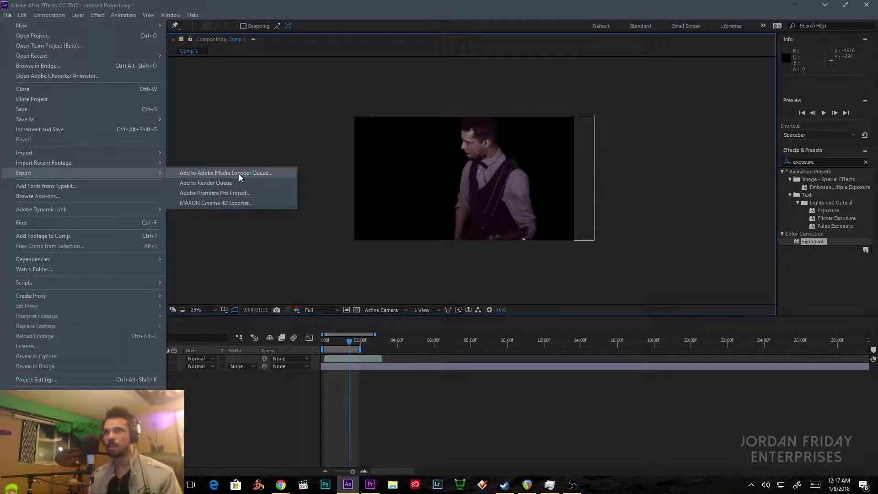
left_click(241, 181)
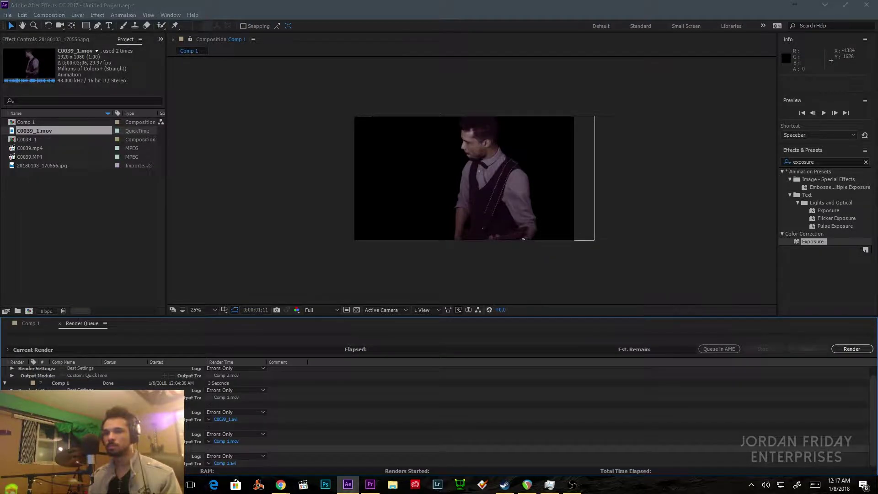
left_click(86, 463)
left_click(397, 128)
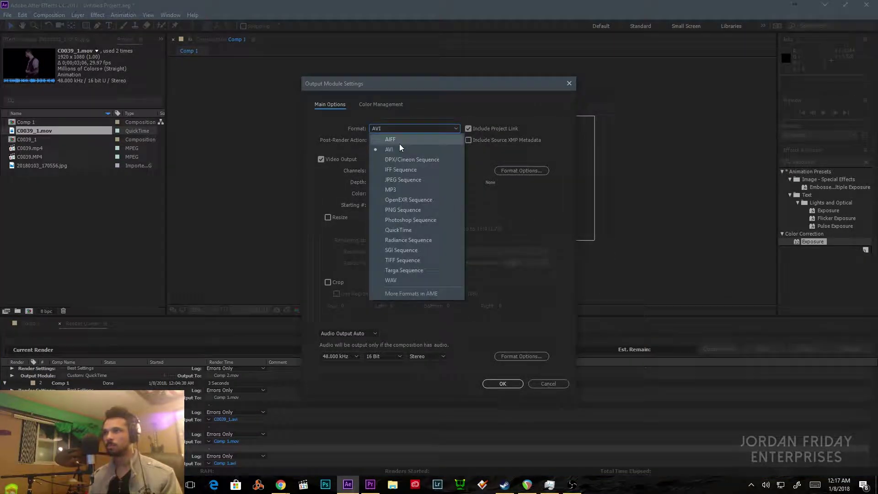
left_click(400, 229)
left_click(402, 171)
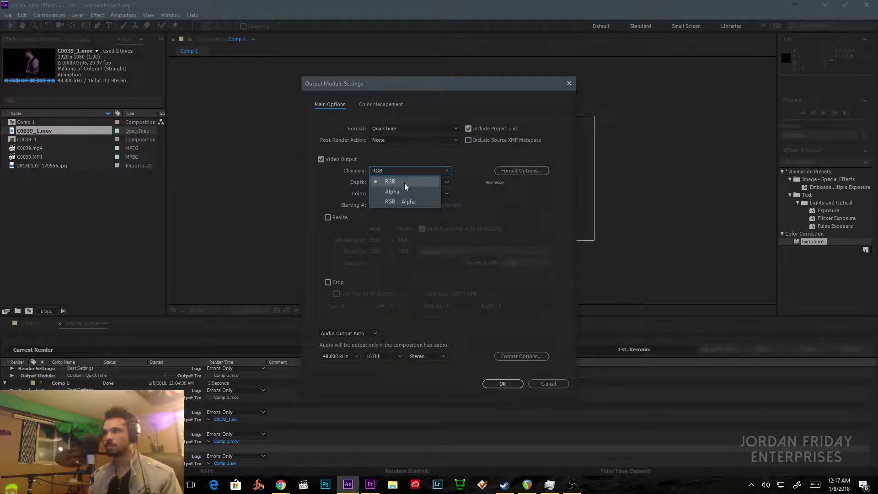
left_click(404, 201)
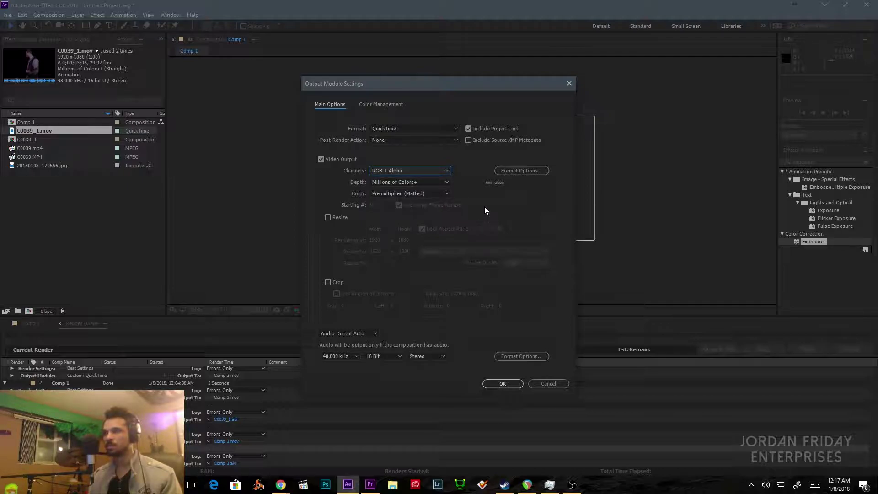
Step: Choose the Animation video codec in the QuickTime options and set the output module to Audio Output Off
left_click(515, 170)
left_click(84, 58)
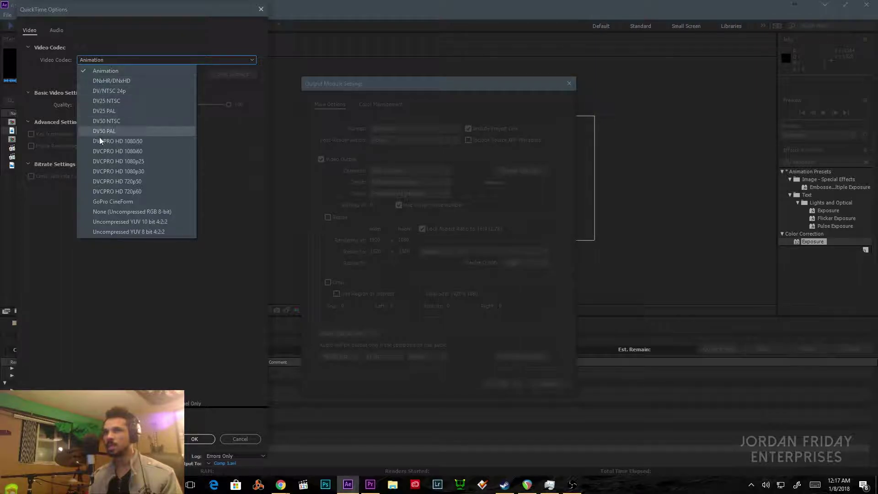
left_click(111, 70)
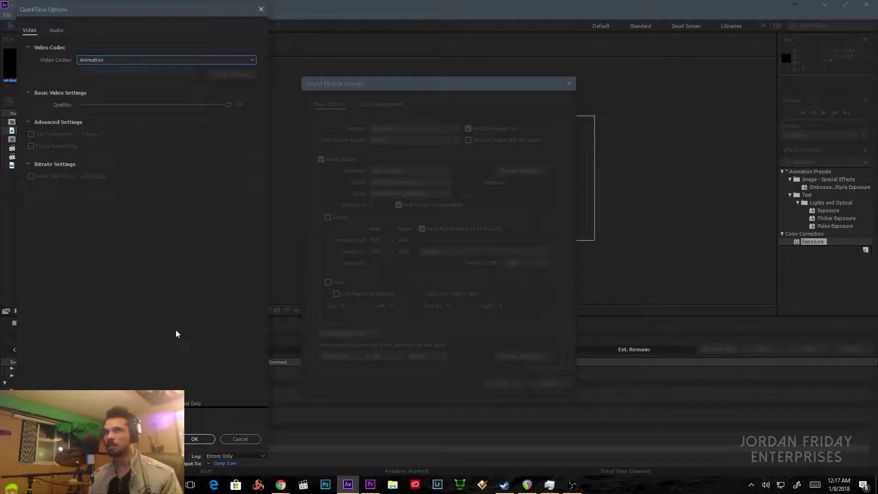
left_click(195, 439)
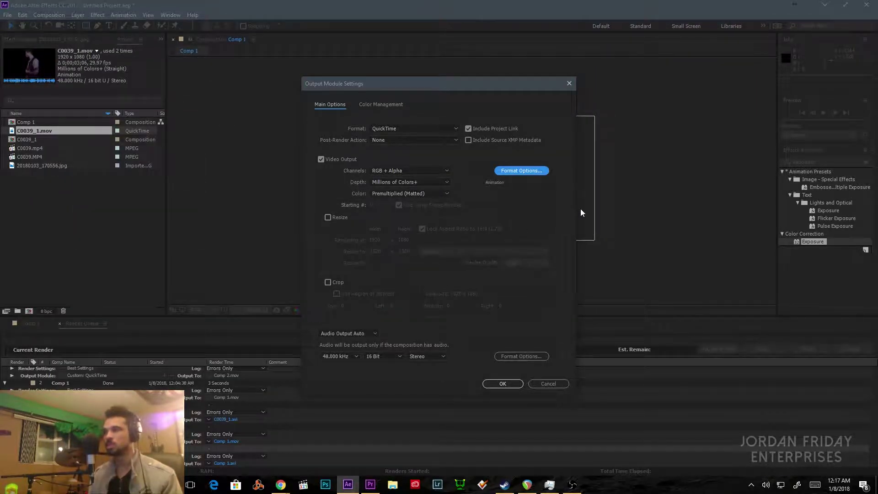
left_click(355, 335)
left_click(352, 363)
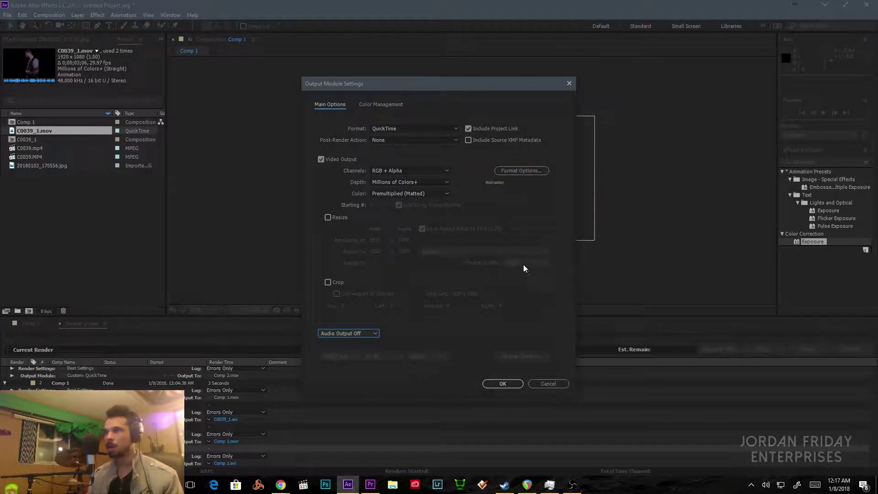
left_click(502, 384)
Step: Name the output movie of the newest queue item tester.mov and render the queue
left_click(233, 463)
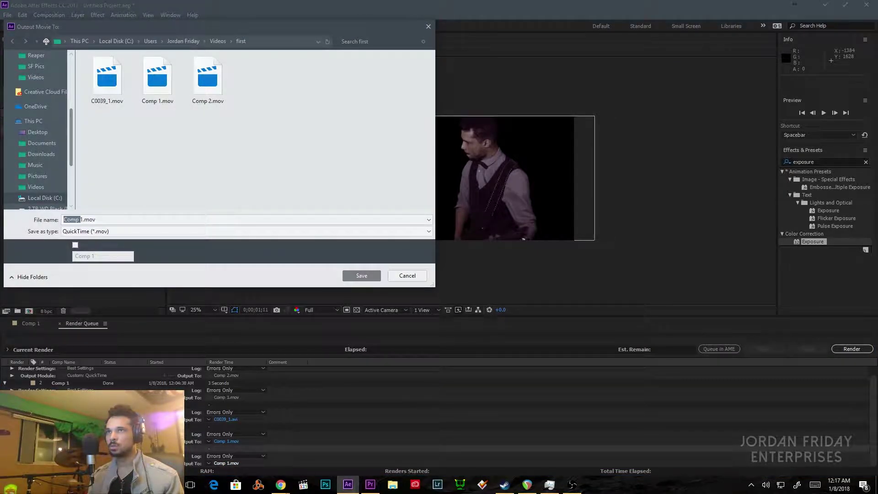
type("te")
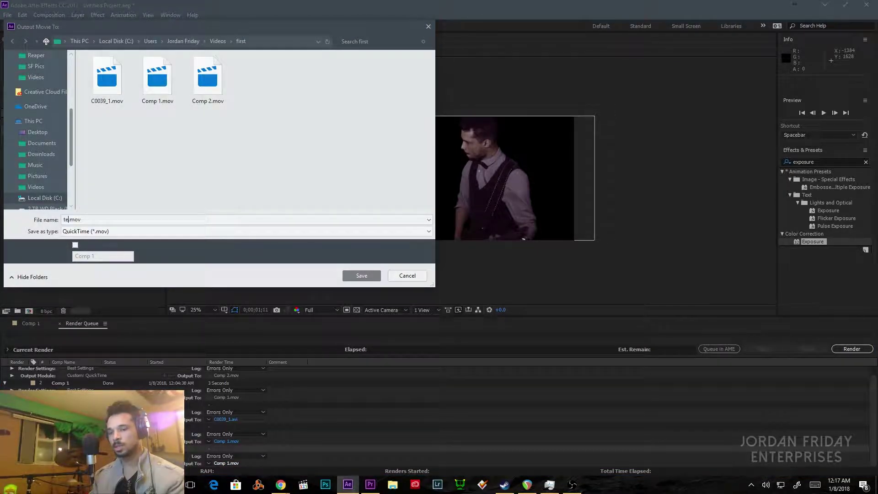
type("ster")
key("Return")
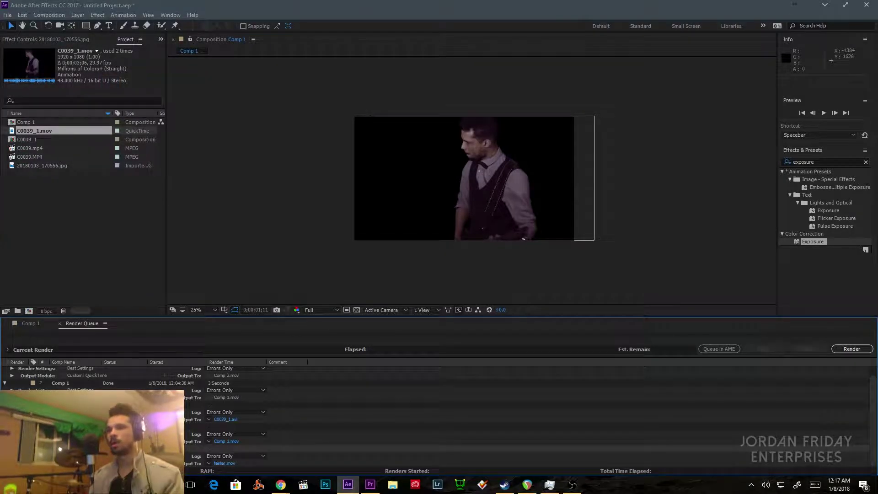
left_click(843, 348)
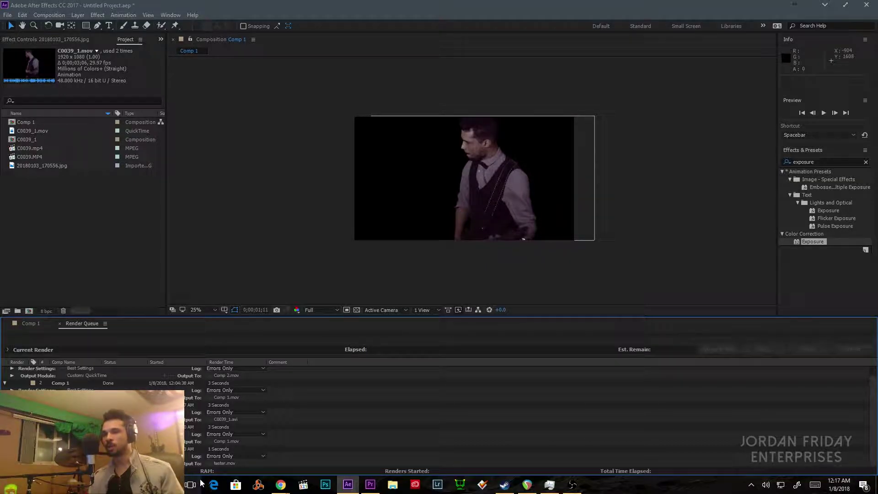
Step: Switch to Premiere Pro, show video track V1 in sequence C0039 and select its background clip 20180103_170530.jpg
left_click(376, 484)
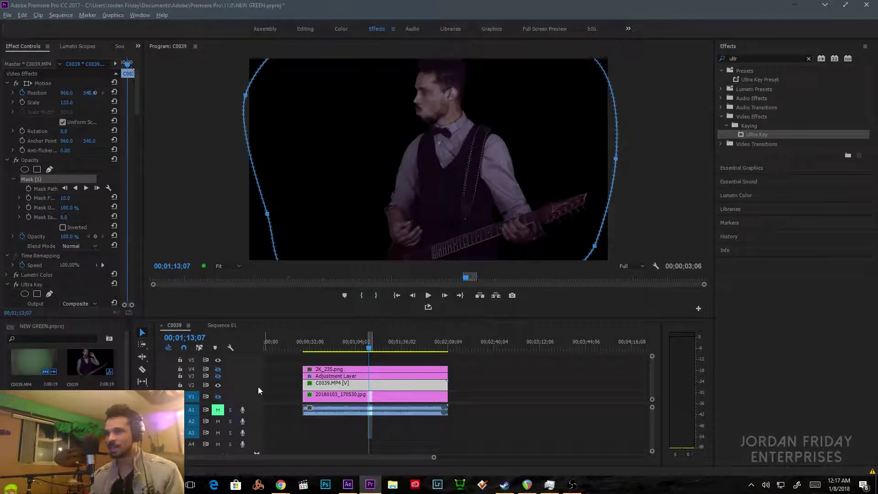
left_click(497, 392)
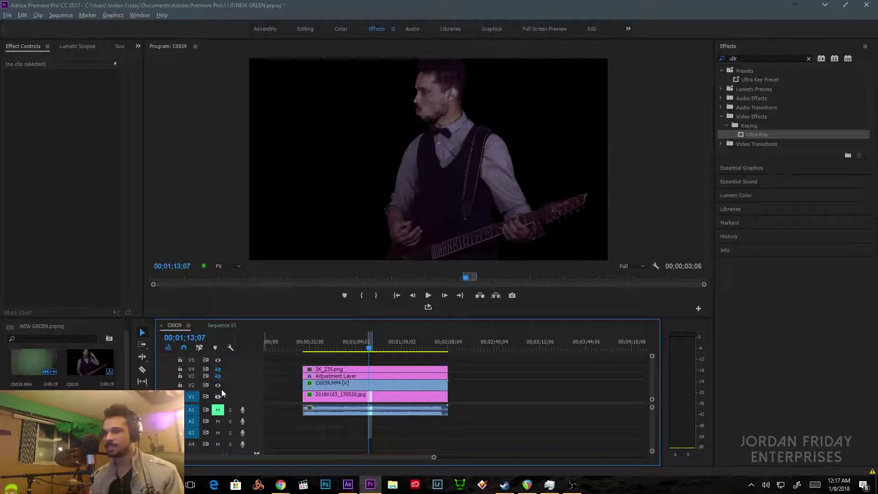
left_click(218, 397)
left_click(383, 395)
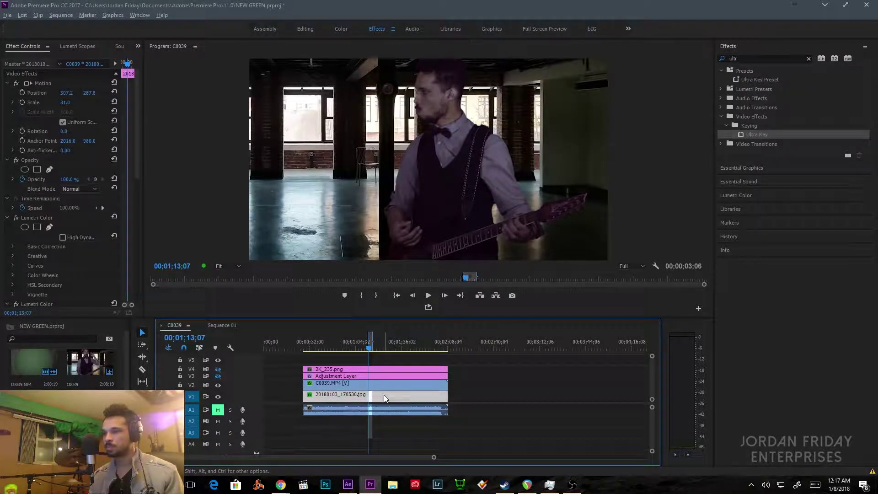
Step: Duplicate the background clip 20180103_170530.jpg into the empty stretch of V1 after the existing clips and show the frame at 00;03;20;08
key("ctrl+c")
left_click(502, 346)
key("ctrl+v")
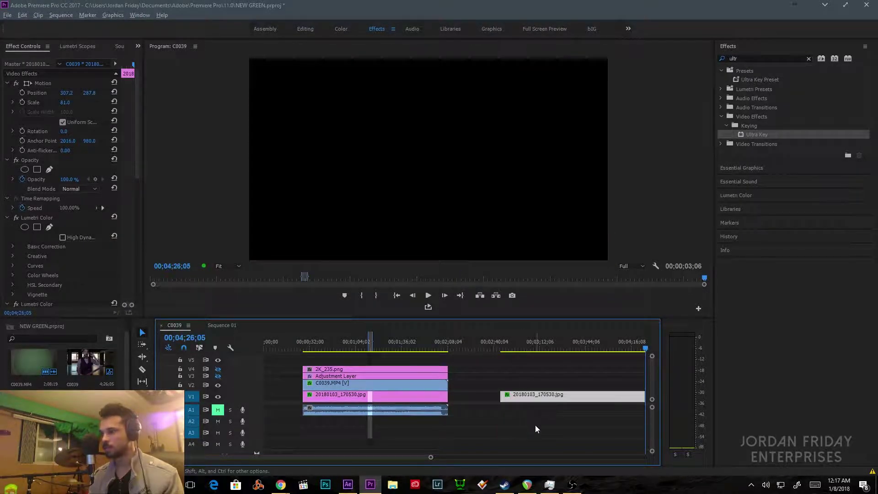
left_click(551, 342)
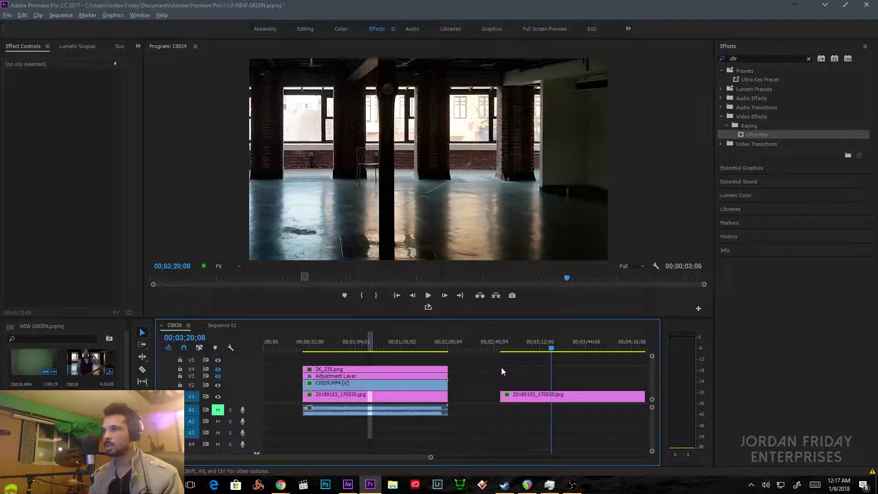
Step: Reposition the duplicated background image in the frame to about 1585.6, 378.4
left_click(572, 396)
left_click(471, 172)
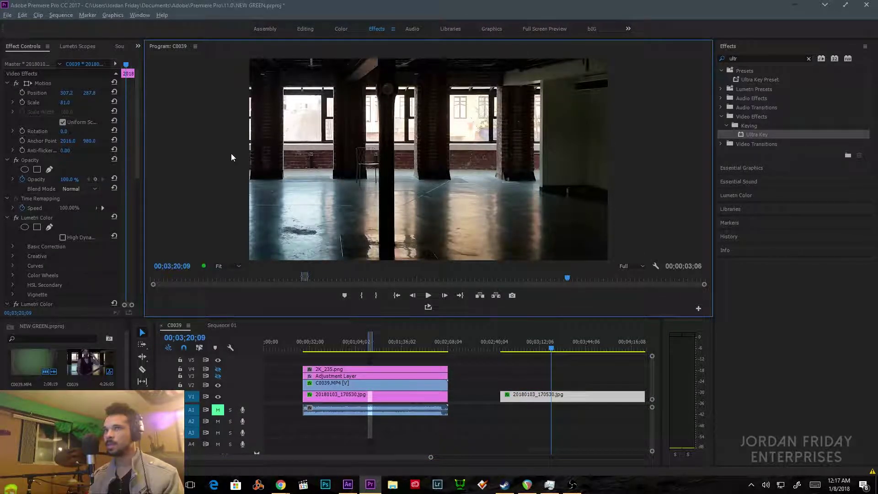
left_click(37, 93)
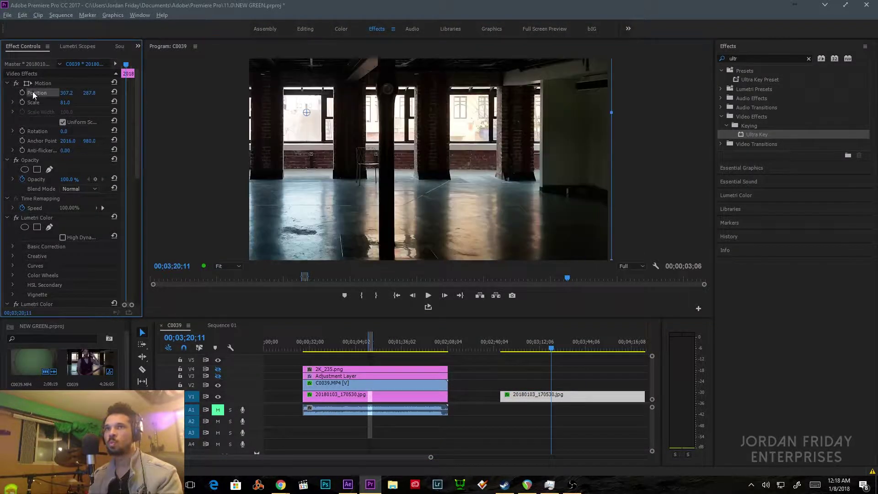
left_click_drag(344, 166, 580, 182)
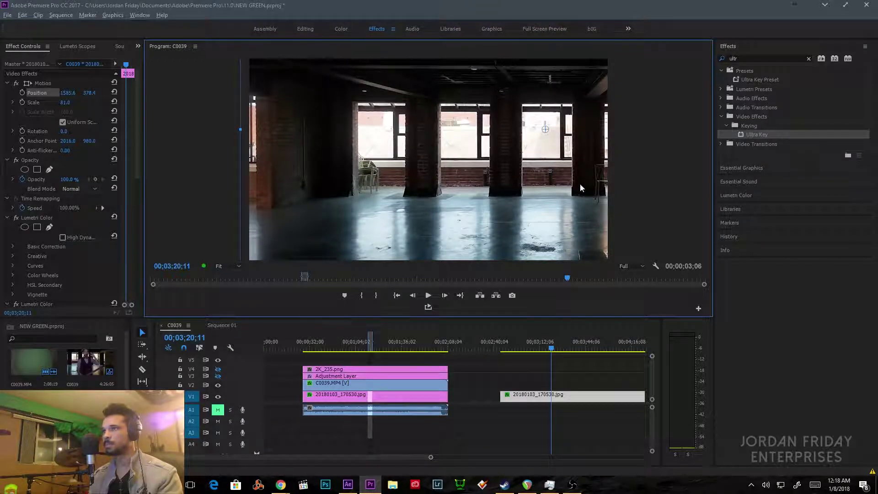
left_click(181, 164)
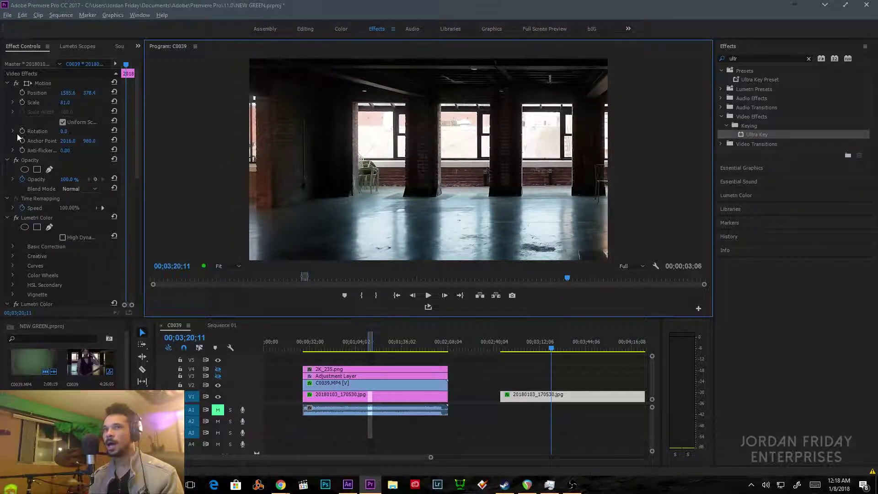
Step: Import tester.mov into the project bin and place it on V2 above the duplicated background at the playhead
double_click(40, 355)
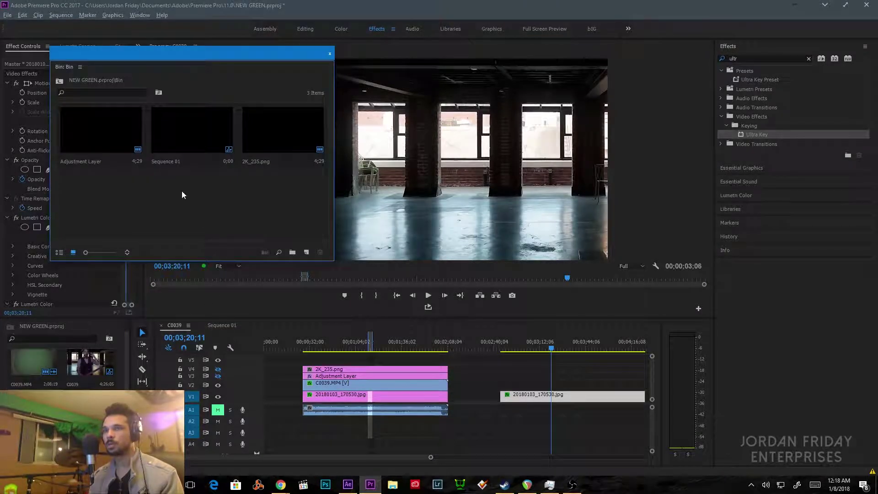
double_click(110, 214)
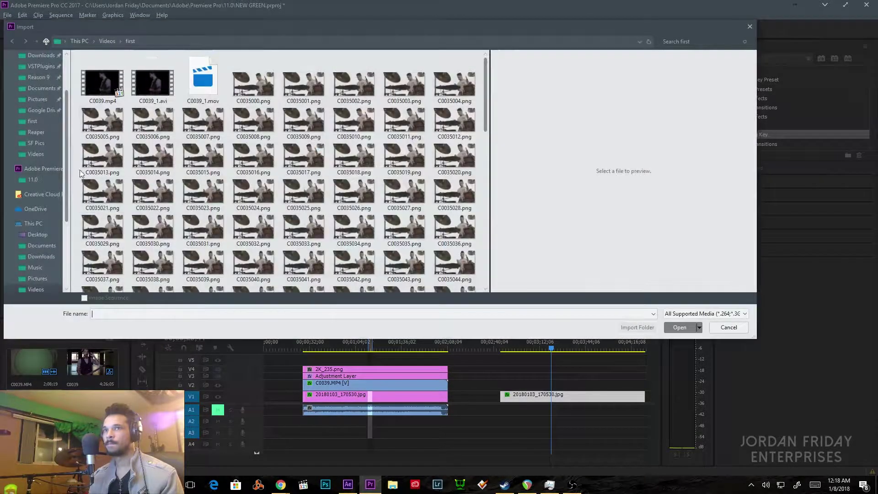
scroll(201, 92, "down", 5)
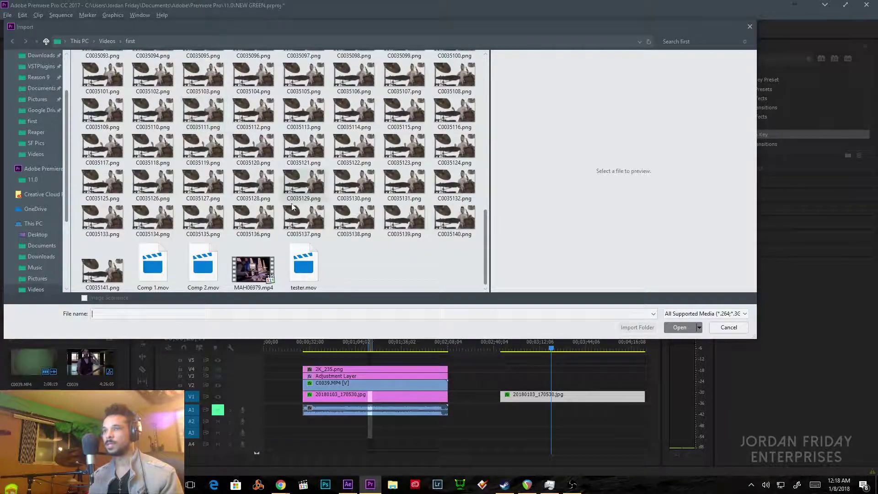
double_click(312, 277)
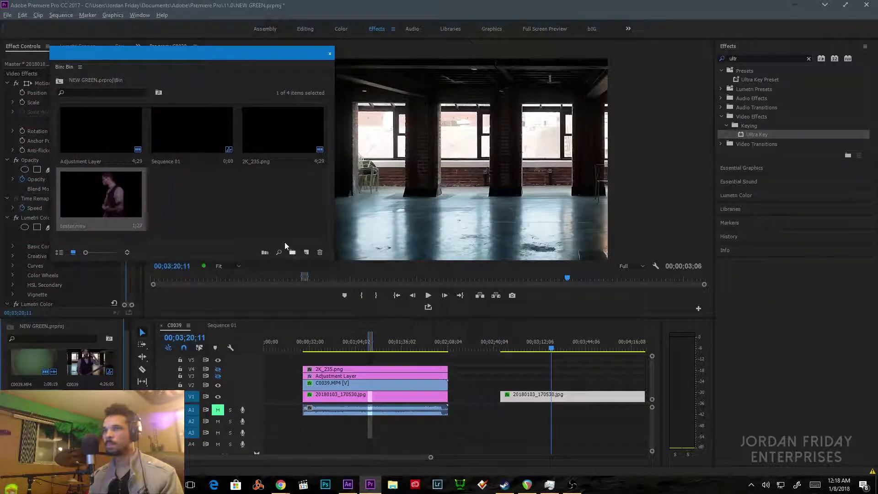
left_click_drag(92, 209, 558, 386)
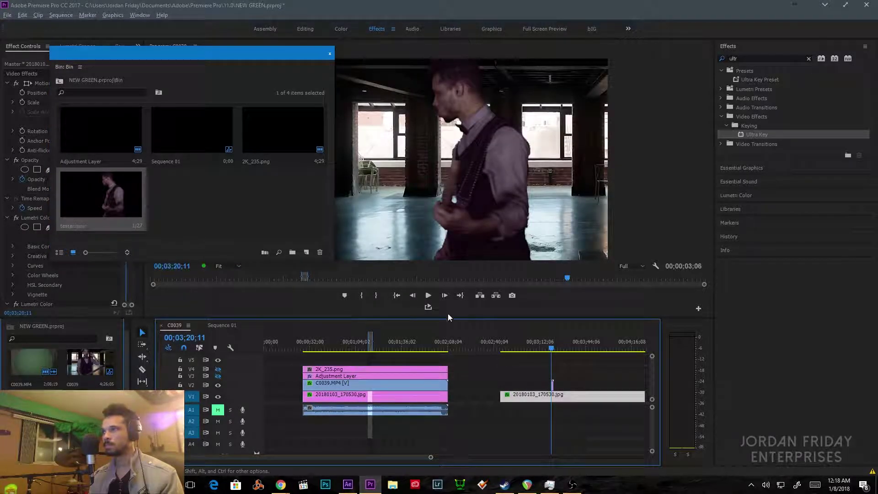
left_click(331, 54)
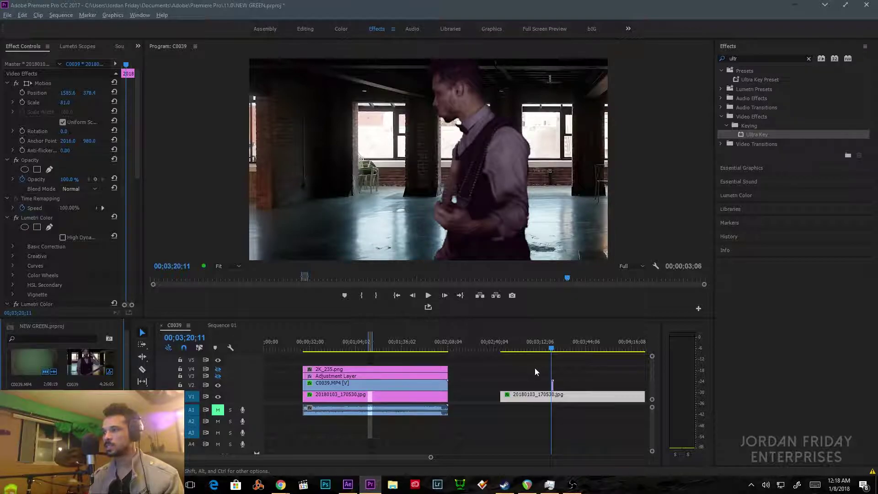
Step: Play back the section where tester.mov overlays the duplicated background
left_click(553, 347)
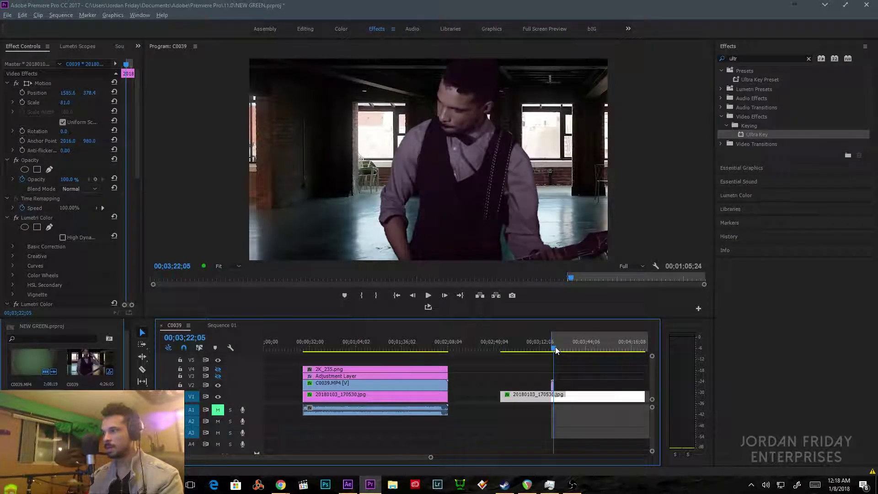
left_click_drag(554, 348, 550, 347)
key("space")
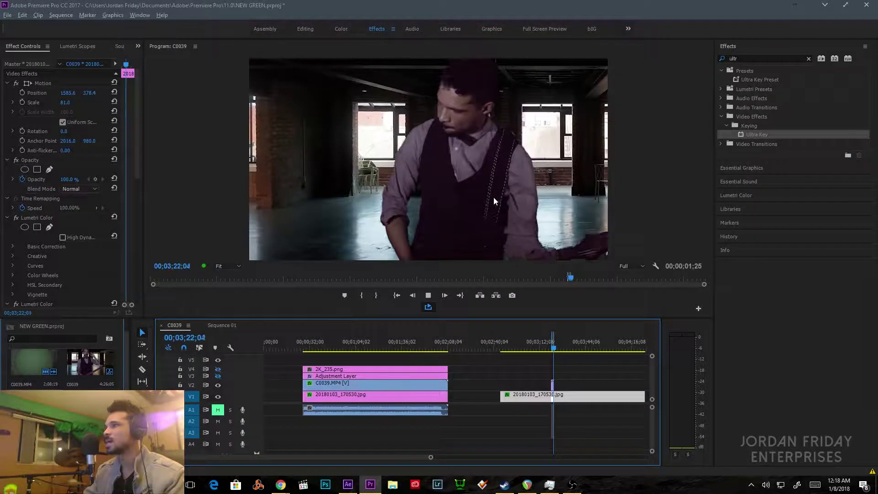
key("space")
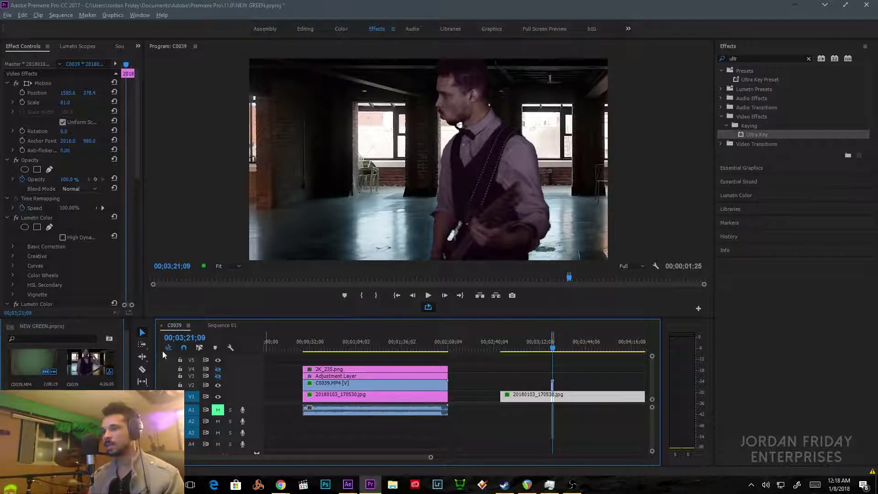
Step: Create a 1920 x 1080 adjustment layer with 29.97 fps Drop-Frame timebase and square pixels in the bin
double_click(74, 359)
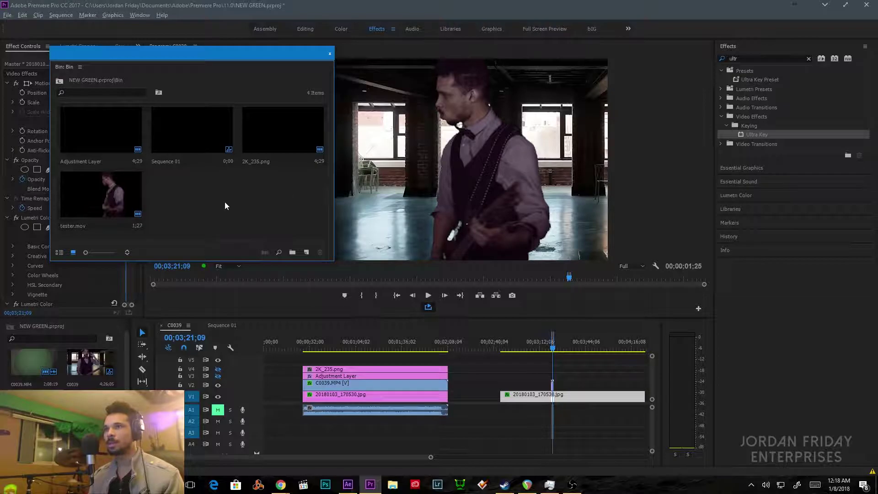
double_click(224, 202)
left_click(729, 327)
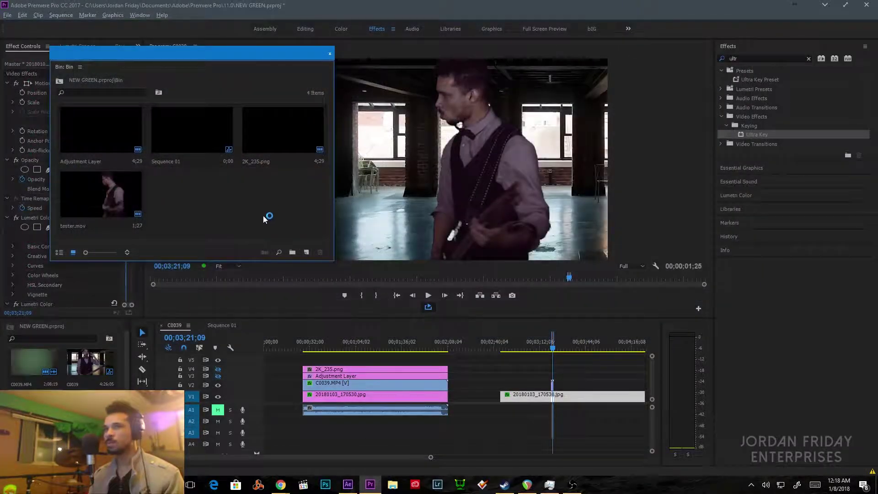
right_click(204, 193)
mouse_move(248, 229)
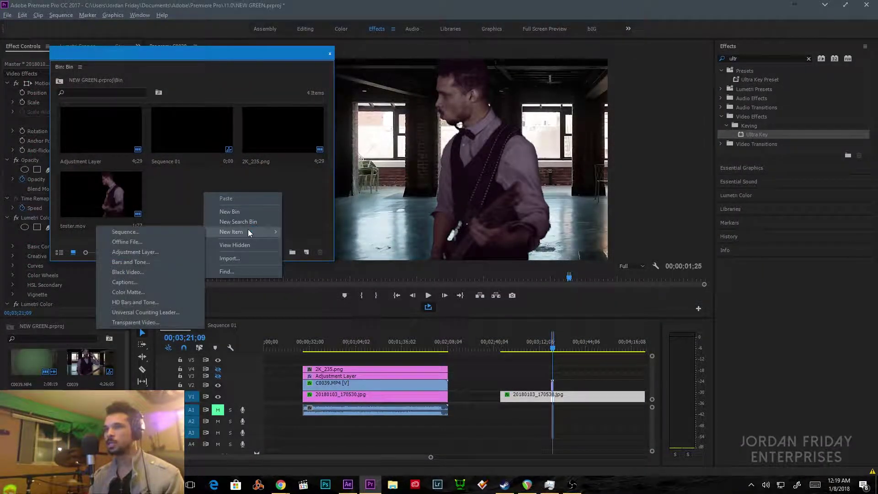
left_click(171, 249)
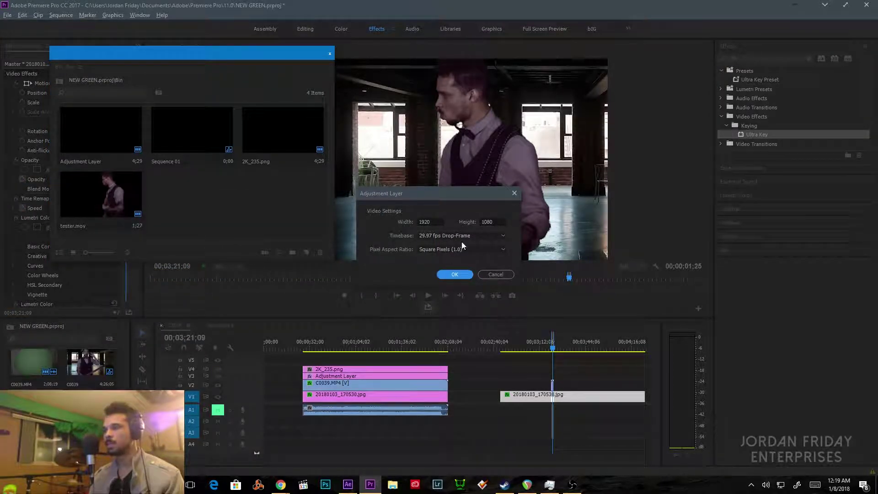
left_click(454, 274)
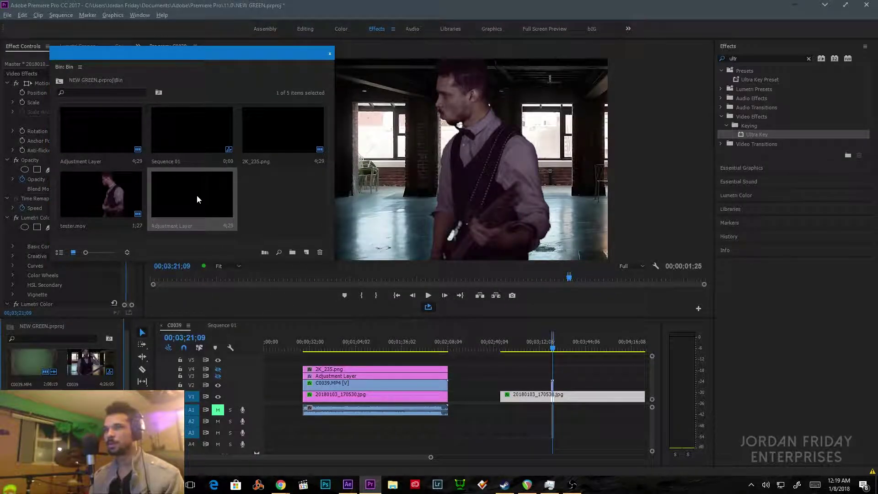
Step: Place the new adjustment layer on V3 above tester.mov and close the bin
left_click_drag(183, 193, 555, 377)
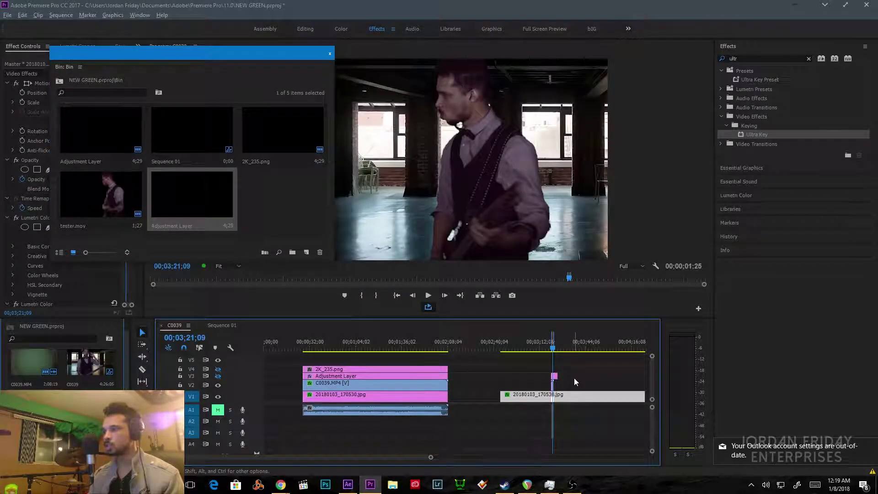
left_click_drag(432, 456, 327, 457)
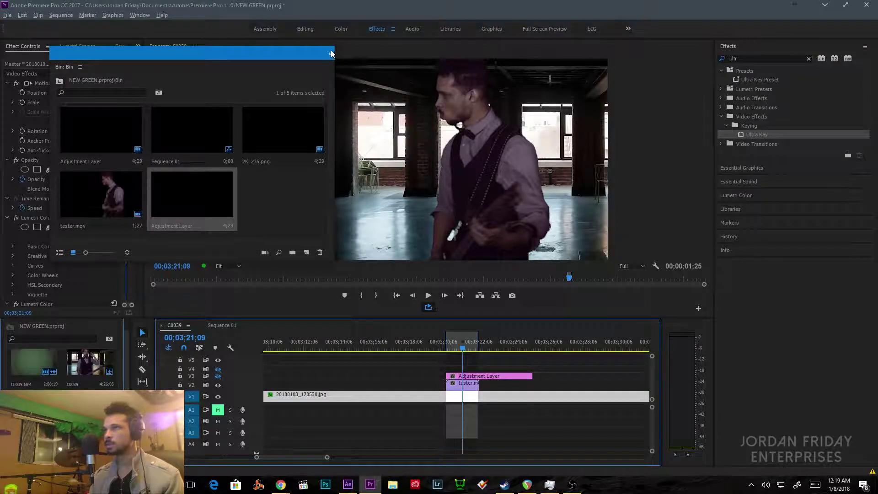
left_click(330, 53)
Step: Add Lumetri Color to the adjustment layer above tester.mov by trying a warmer white balance temperature
left_click(467, 386)
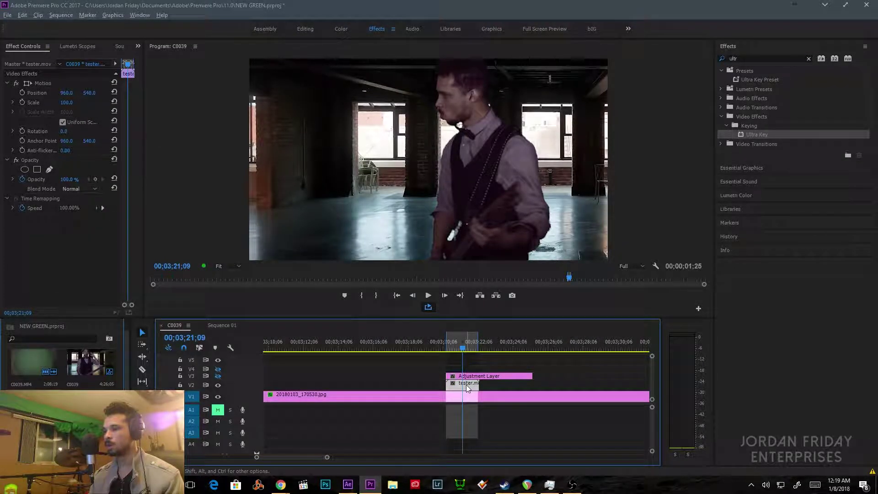
left_click(465, 393)
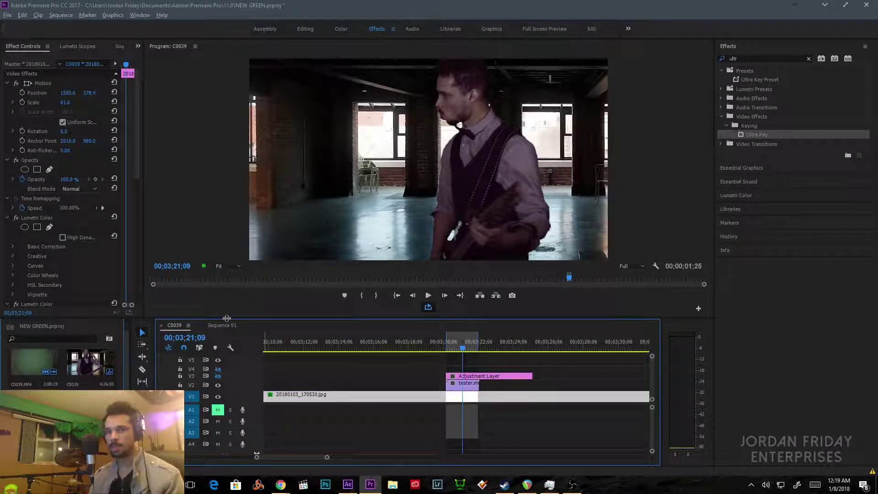
left_click(450, 346)
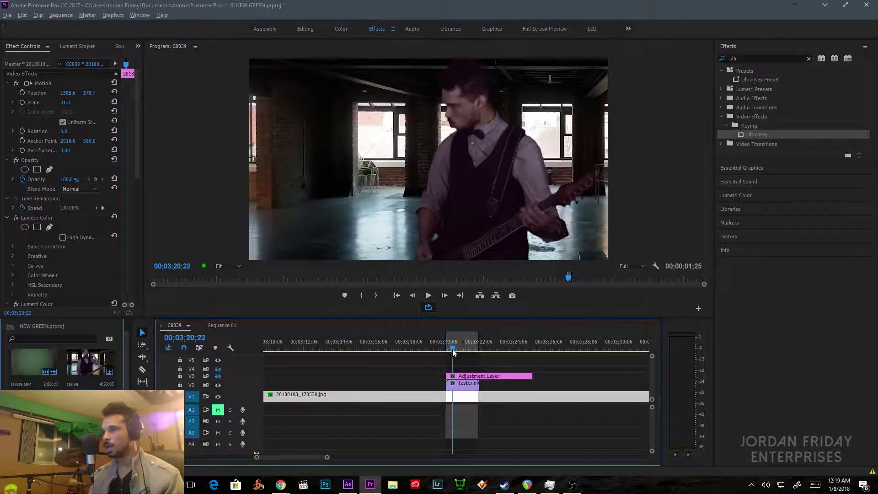
left_click(478, 376)
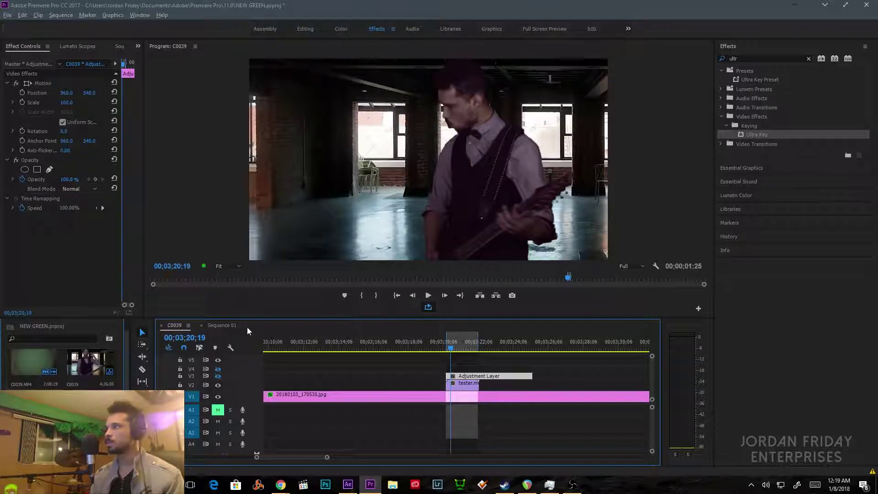
left_click(741, 195)
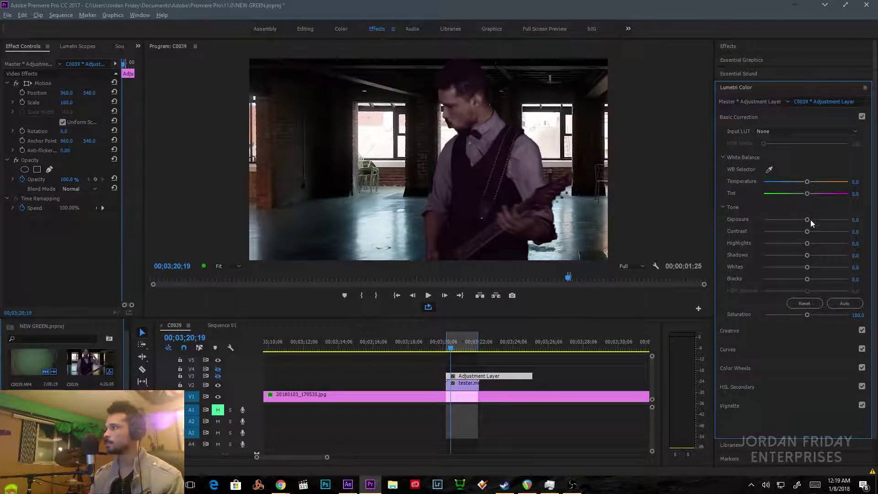
left_click_drag(807, 182, 824, 188)
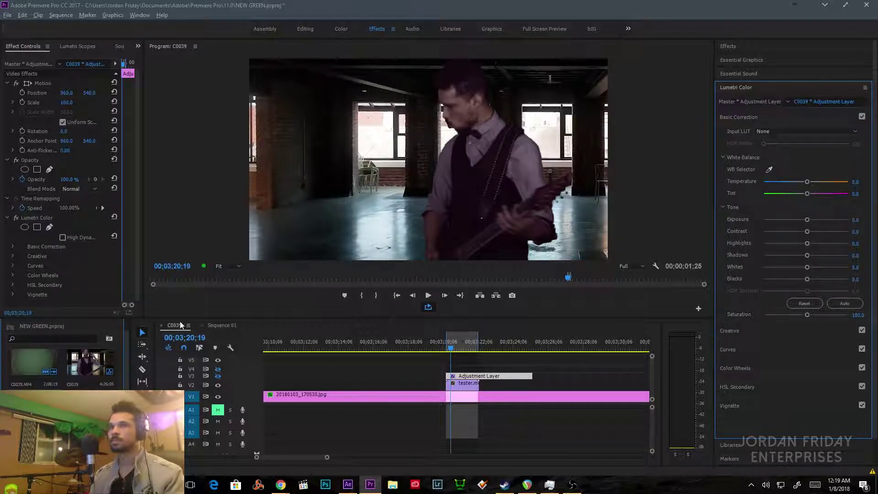
left_click(474, 355)
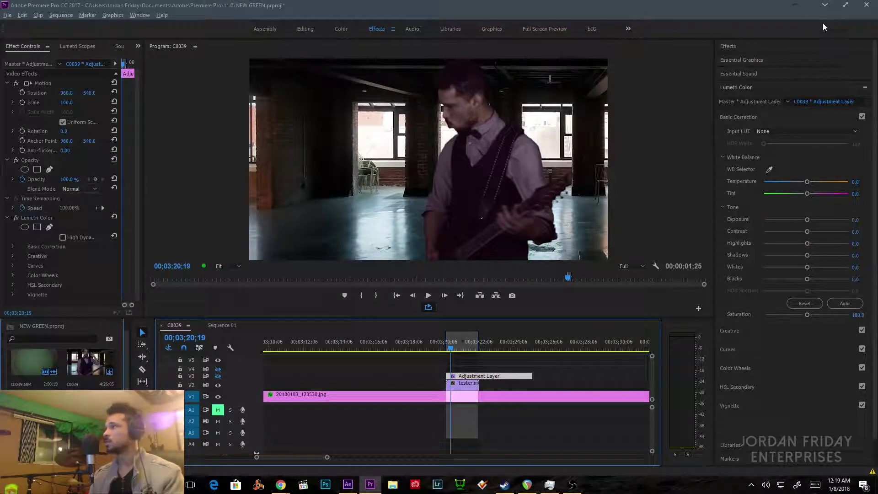
Step: Clear the effects search and apply the Lumetri Color effect from the Color Correction video effects to the adjustment layer
left_click(751, 45)
left_click(781, 58)
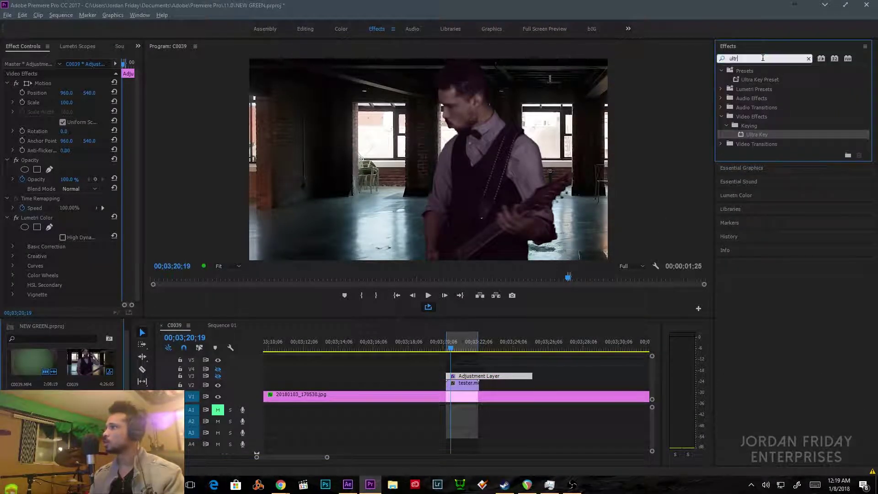
left_click(809, 59)
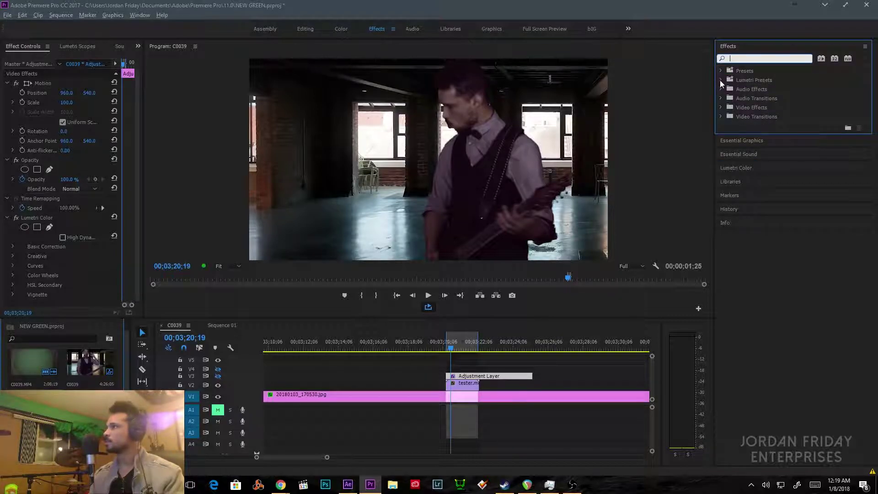
left_click(722, 108)
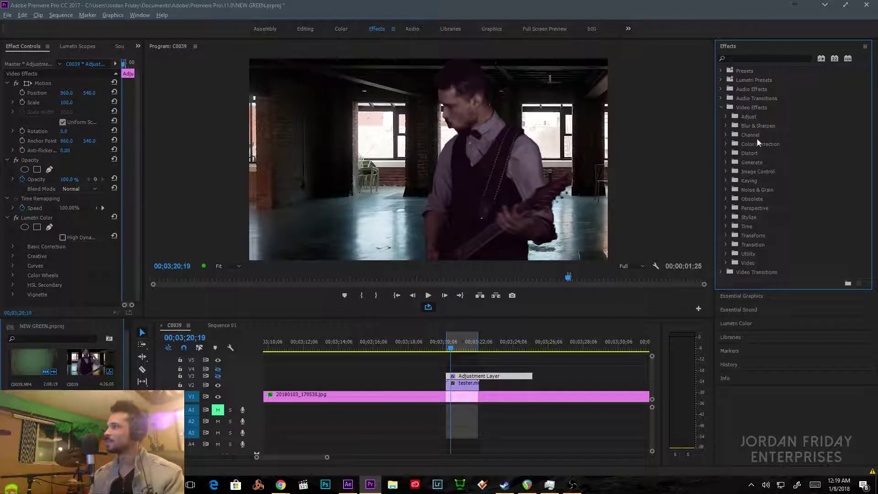
left_click(725, 144)
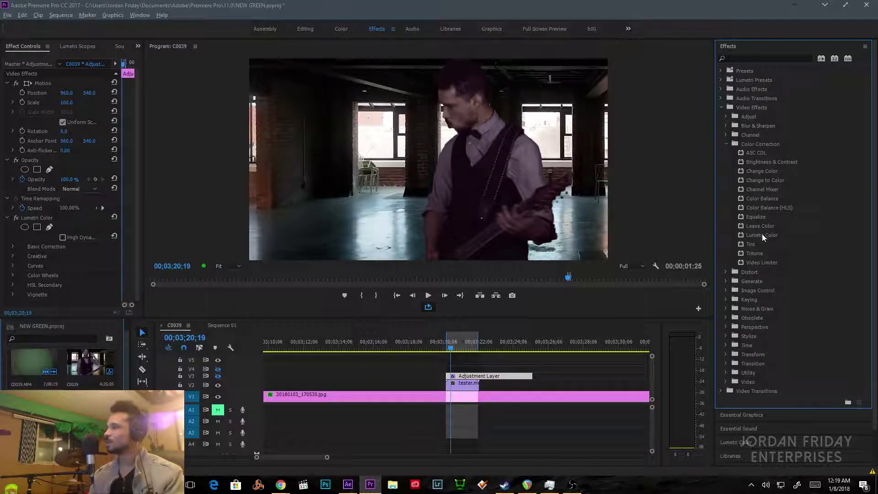
left_click_drag(761, 235, 491, 376)
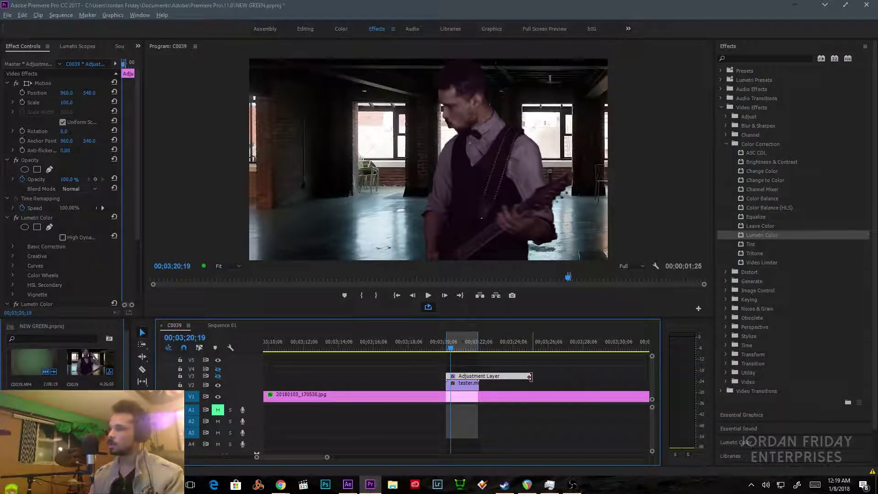
scroll(63, 237, "down", 2)
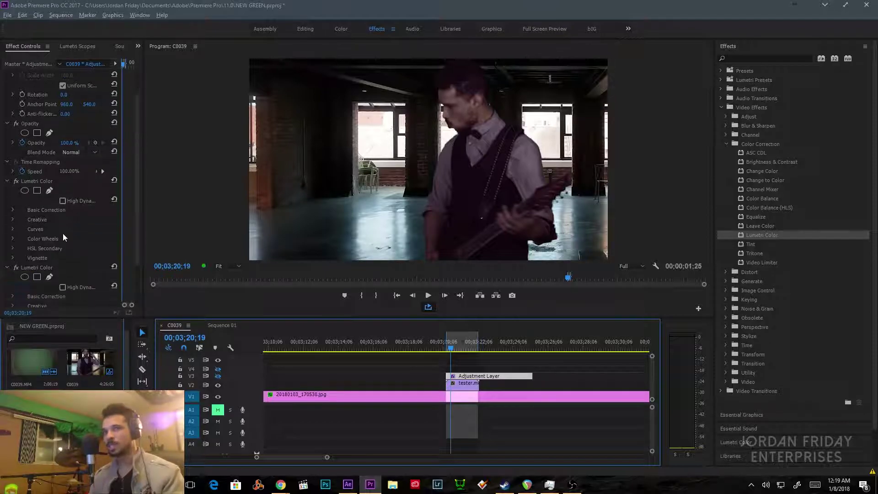
Step: Try an exposure of 7.0 in the basic correction of the adjustment layer's first Lumetri Color effect
left_click(12, 210)
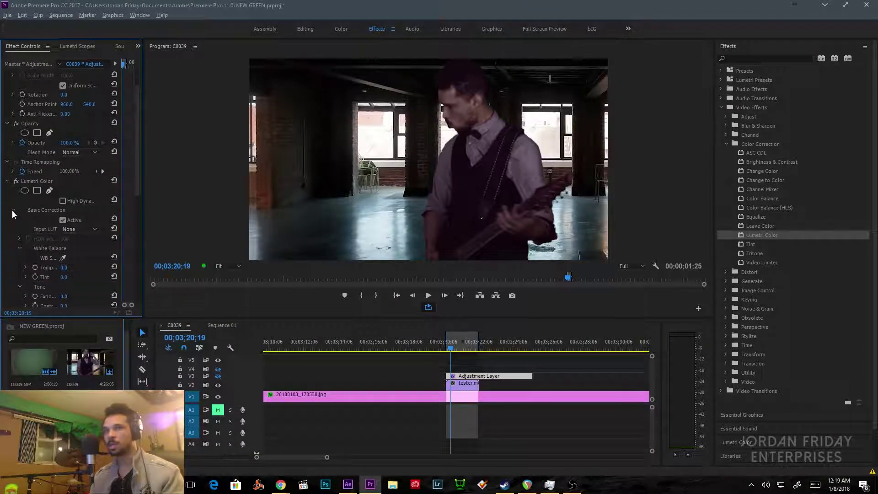
scroll(81, 286, "down", 2)
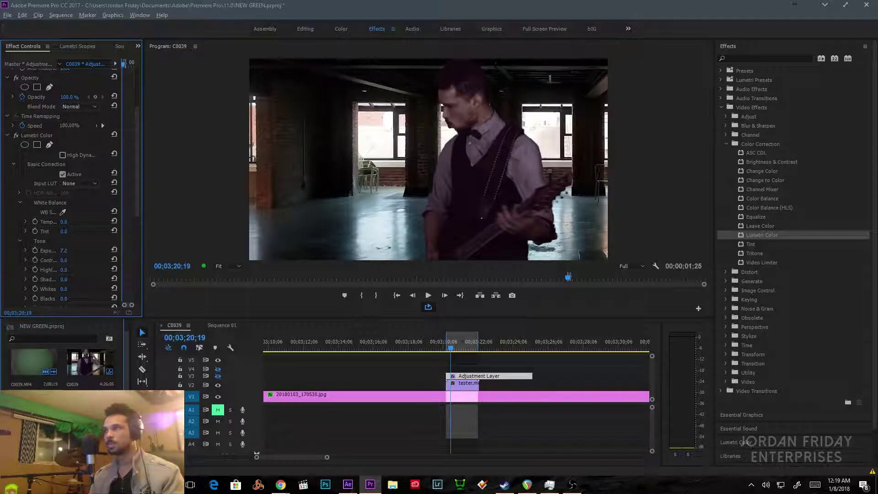
left_click_drag(64, 250, 73, 251)
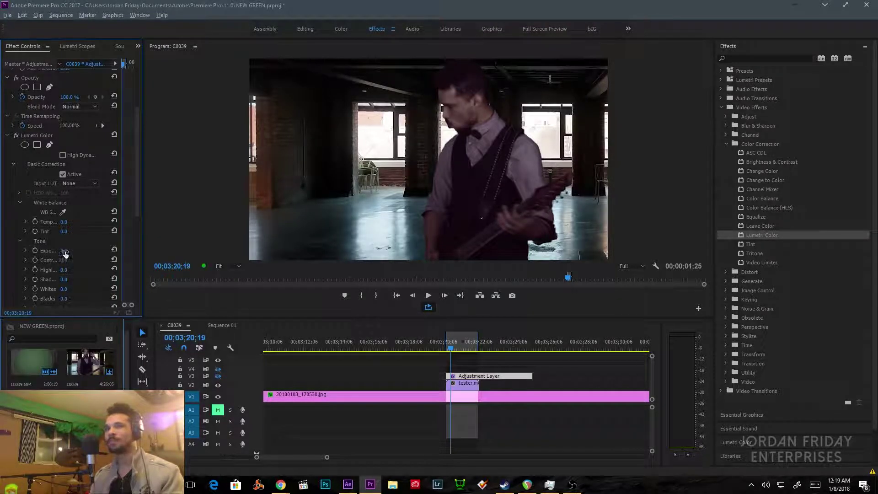
Step: Remove both Lumetri Color effects from the adjustment layer and turn on the V3 track's visibility
left_click(51, 136)
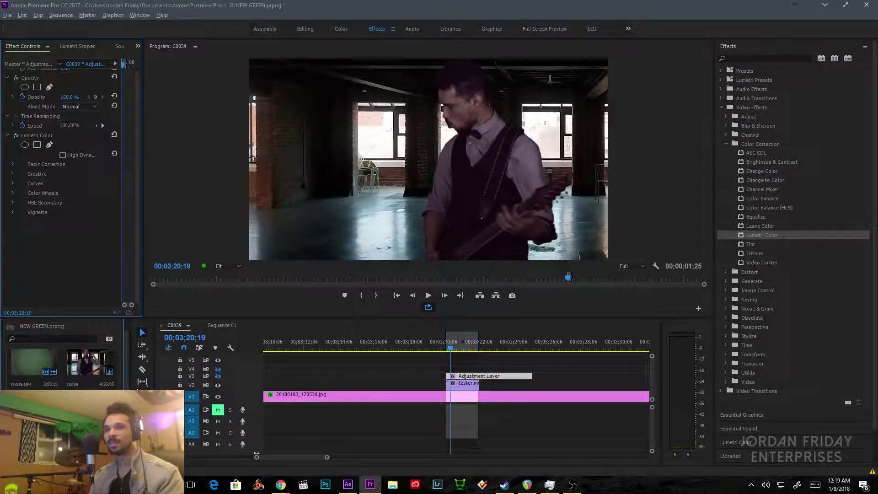
left_click(51, 136)
key("Delete")
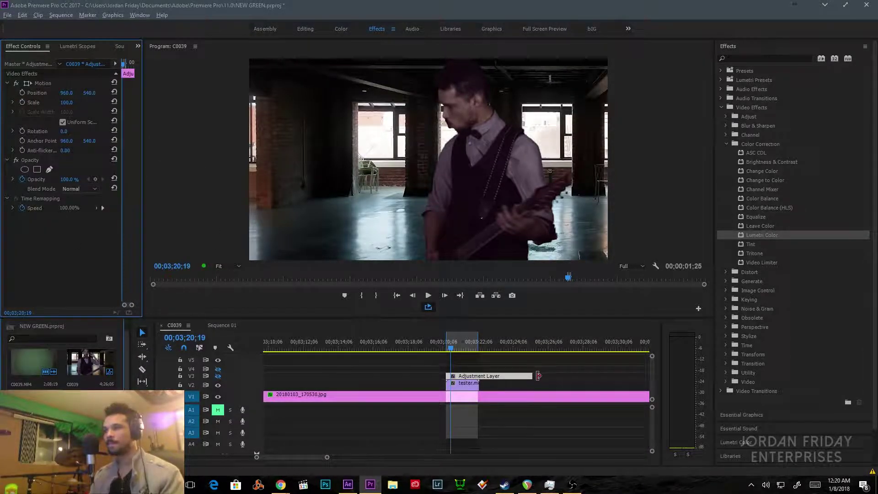
left_click(218, 376)
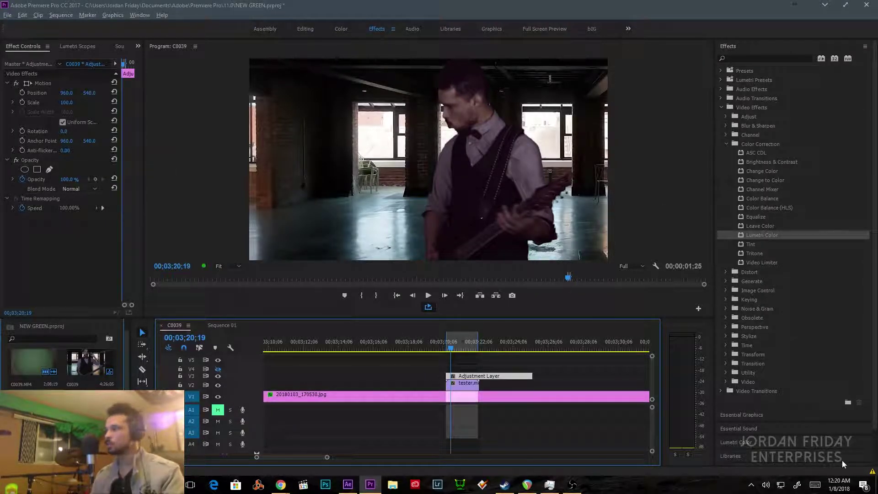
Step: Add Lumetri Color to the adjustment layer with the white balance temperature at -100 and preview the cooler composite
left_click(738, 442)
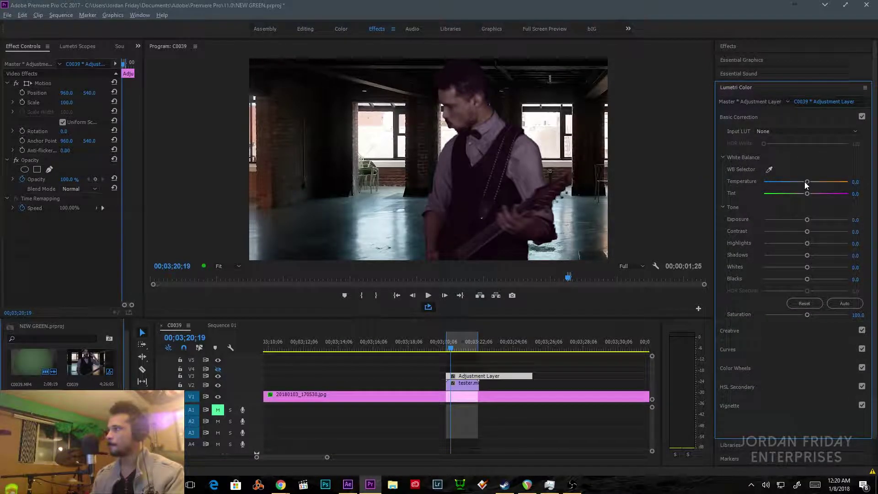
left_click_drag(774, 181, 788, 181)
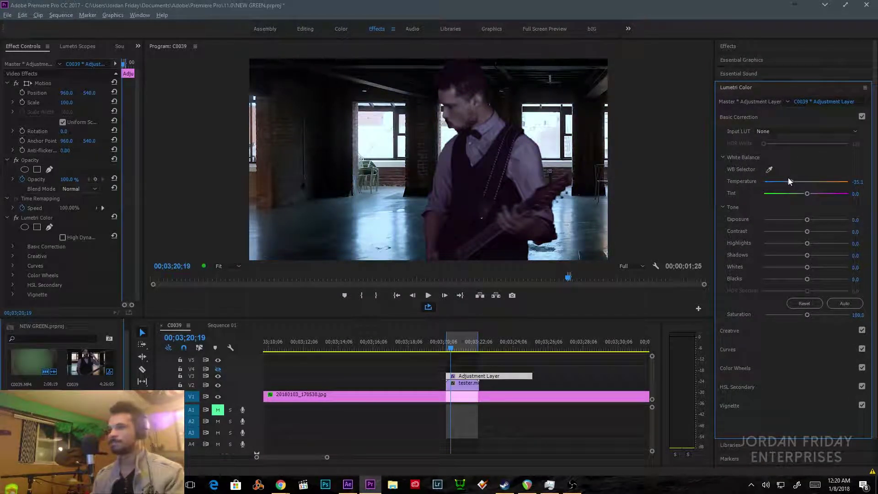
left_click(482, 378)
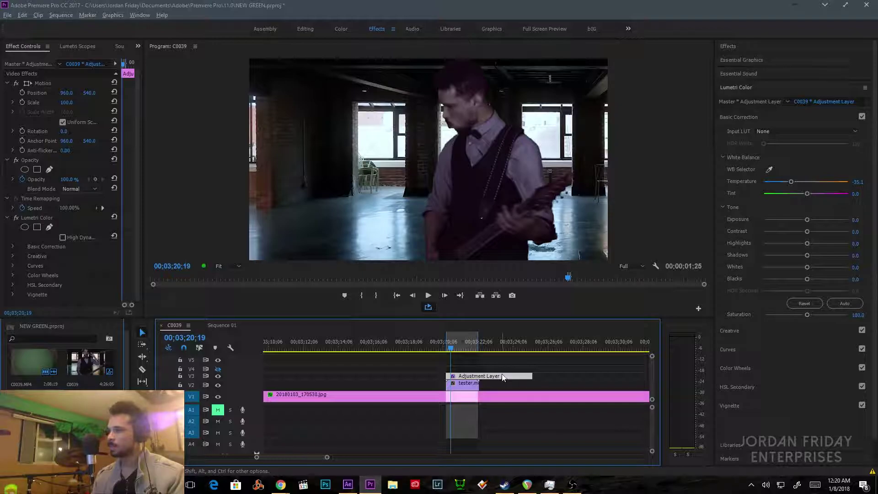
left_click(794, 181)
mouse_move(794, 181)
left_mouse_down()
mouse_move(829, 182)
mouse_move(786, 172)
left_mouse_up()
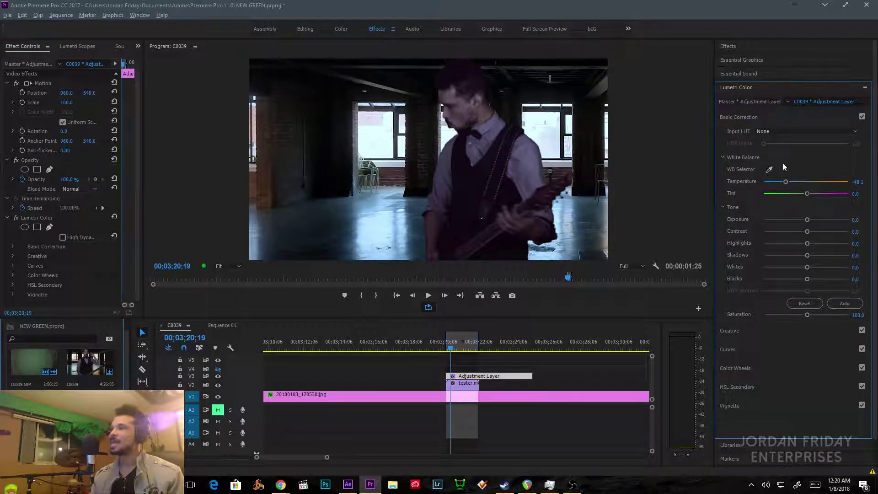
left_click_drag(786, 182, 624, 143)
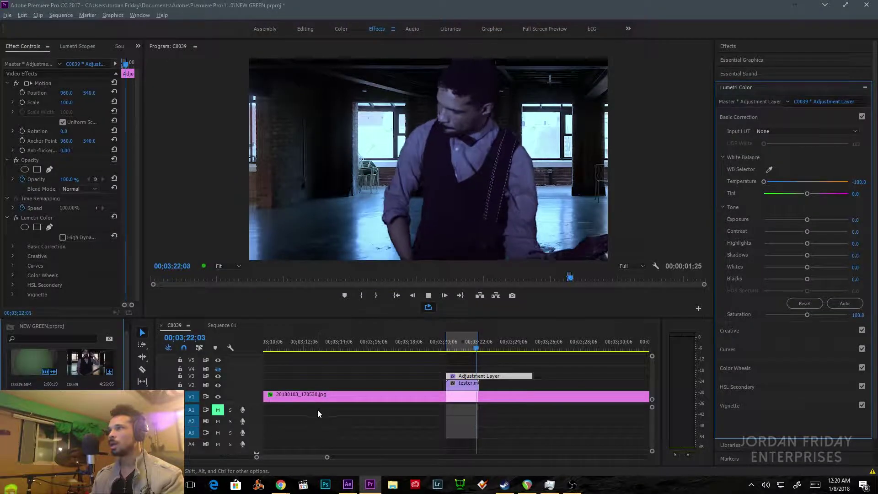
key("space")
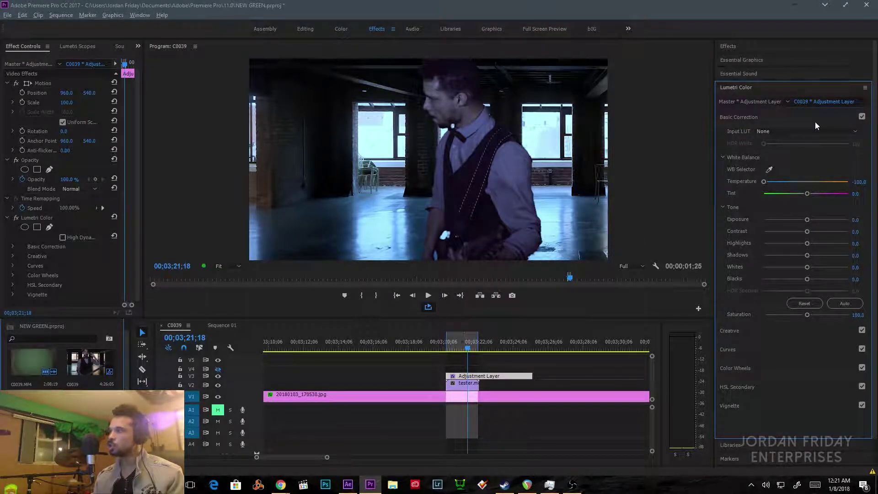
Step: Try a white balance temperature of 100 on the adjustment layer and reset the temperature to its default
left_click_drag(794, 181, 864, 176)
mouse_move(463, 333)
left_mouse_down()
mouse_move(448, 339)
mouse_move(461, 336)
left_mouse_up()
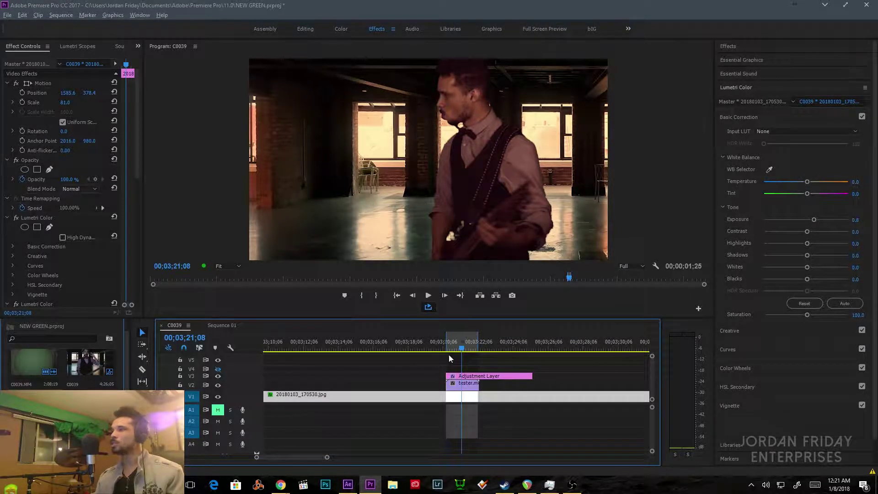
left_click(483, 376)
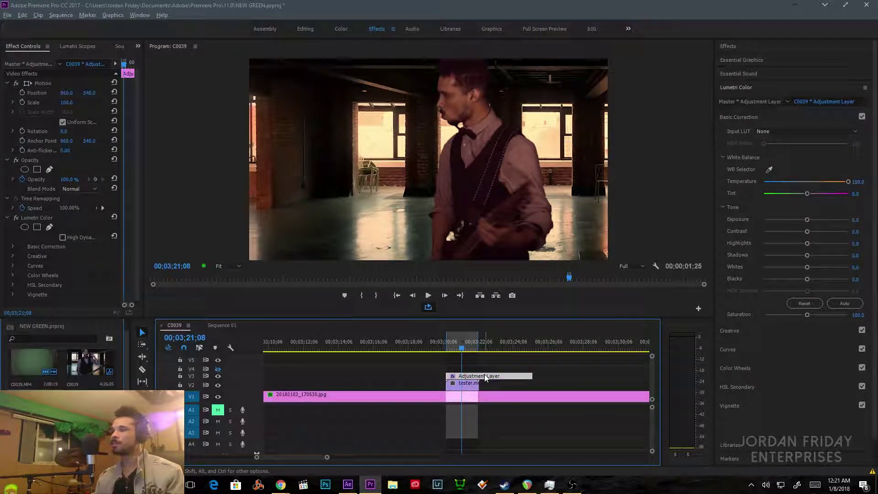
double_click(806, 178)
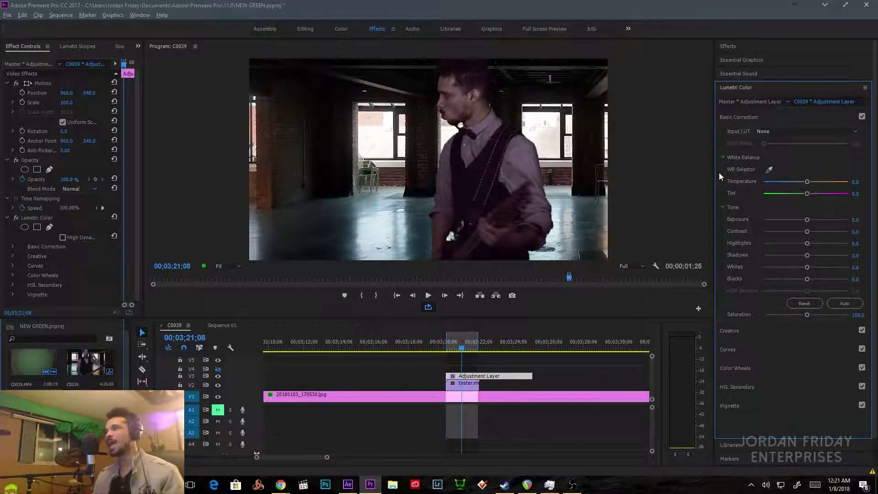
Step: Browse the creative looks for the adjustment layer and apply Fuji REALA 500D Kodak 2393 (by Adobe)
left_click(519, 375)
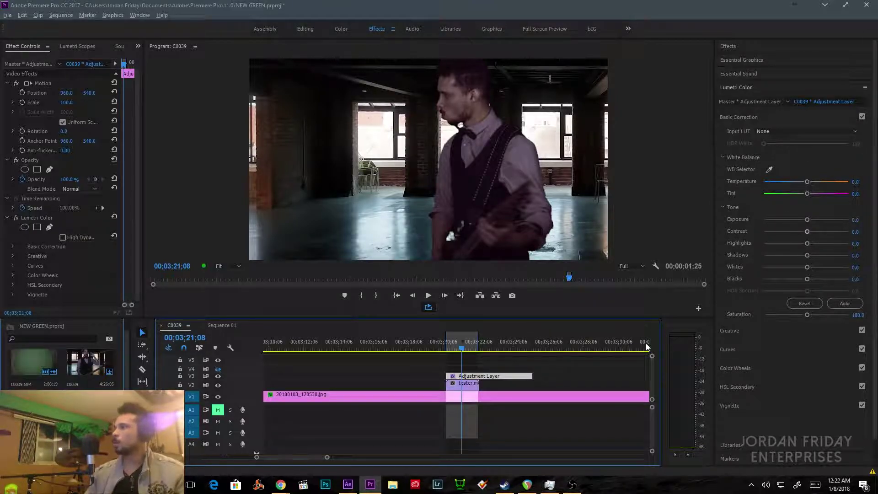
left_click(729, 330)
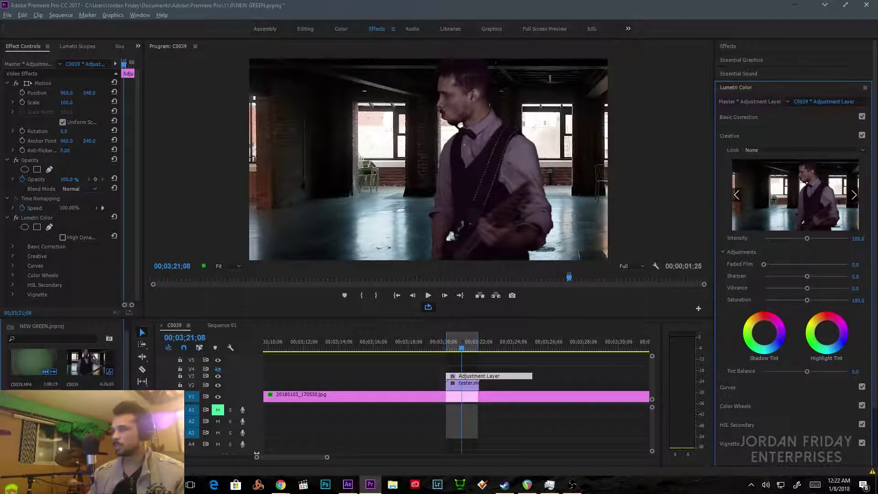
left_click(854, 194)
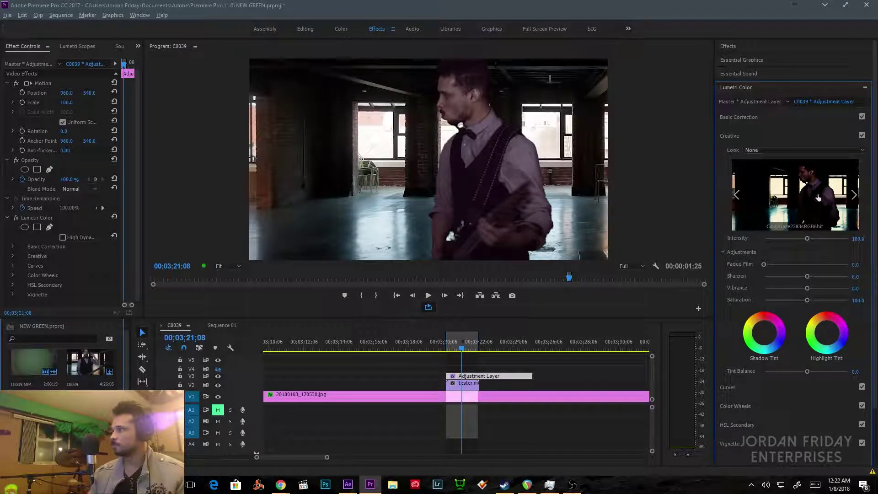
left_click(853, 195)
left_click(853, 195)
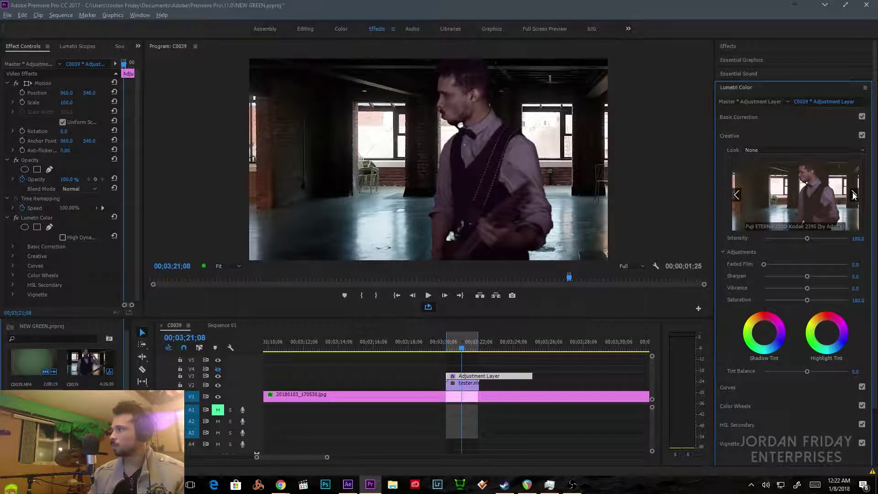
left_click(853, 195)
left_click(853, 195)
left_click(853, 194)
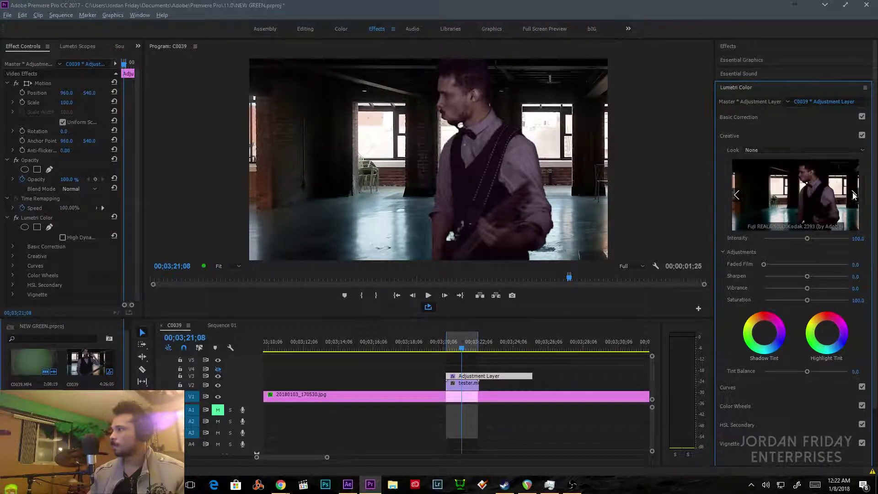
left_click(803, 199)
Step: Try the look's intensity at 0 and 200 and Faded Film at 100, resetting Faded Film to its default
left_click_drag(807, 239, 748, 237)
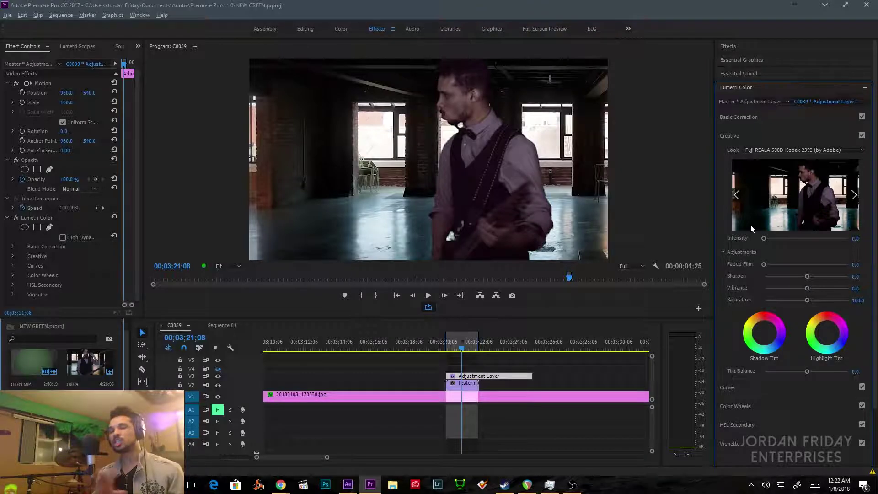
left_click_drag(762, 238, 849, 238)
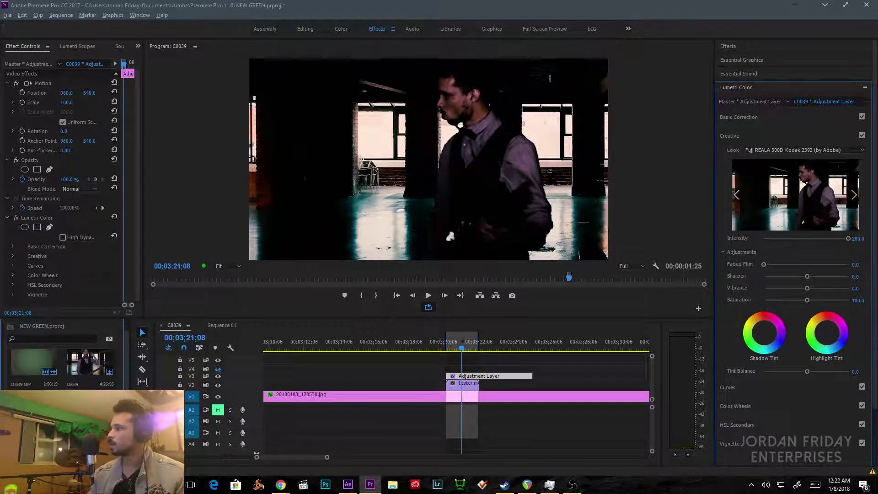
left_click_drag(773, 263, 835, 269)
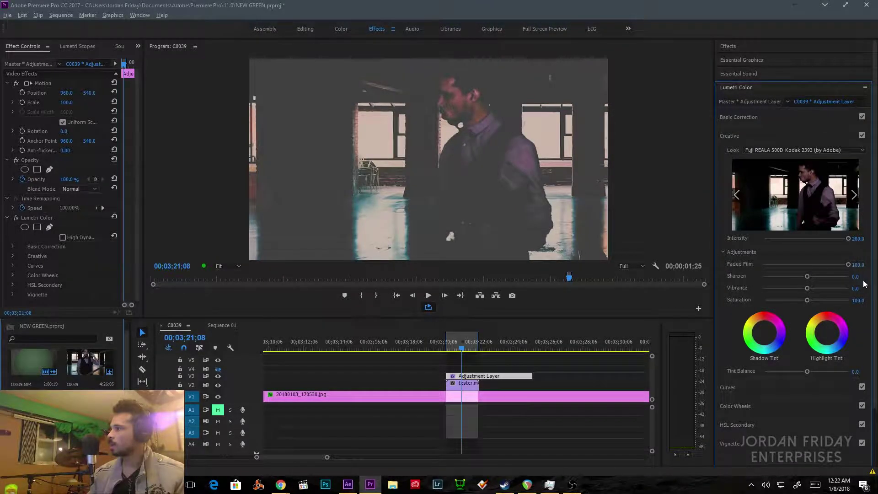
double_click(816, 264)
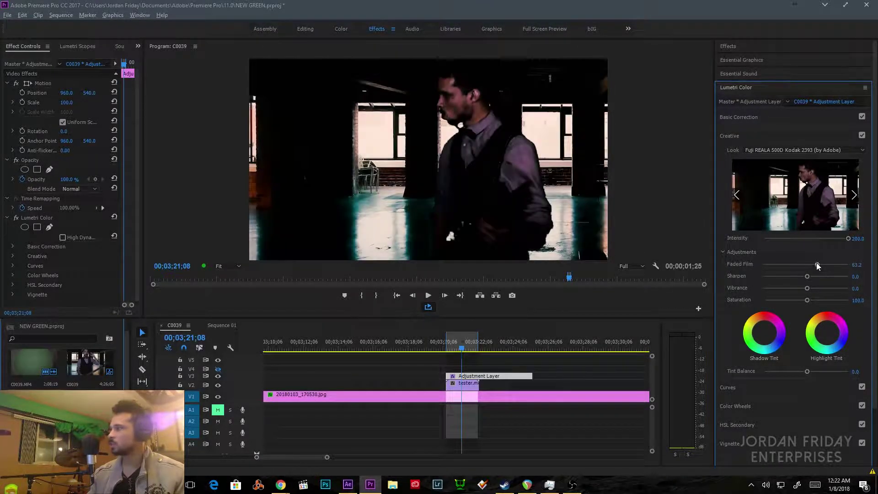
Step: Set the creative look's intensity to about 27 and Faded Film to 12.4, keeping the adjustment layer selected
left_click(805, 235)
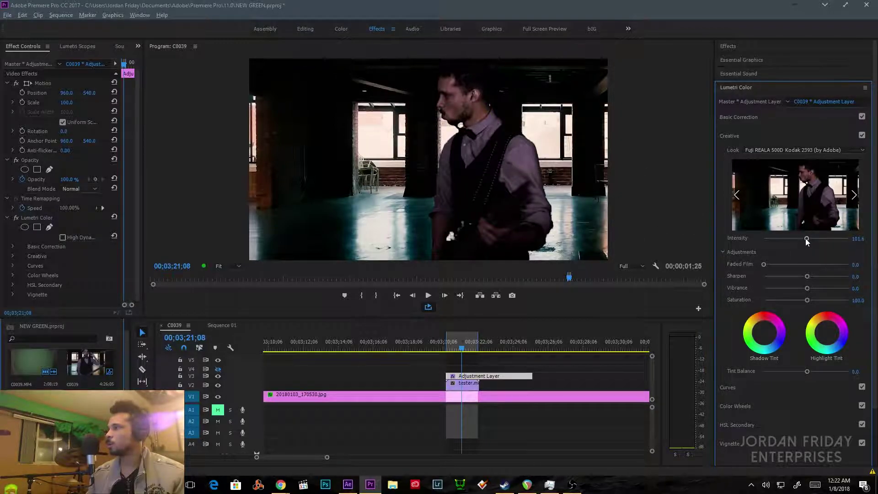
left_click_drag(810, 235, 771, 236)
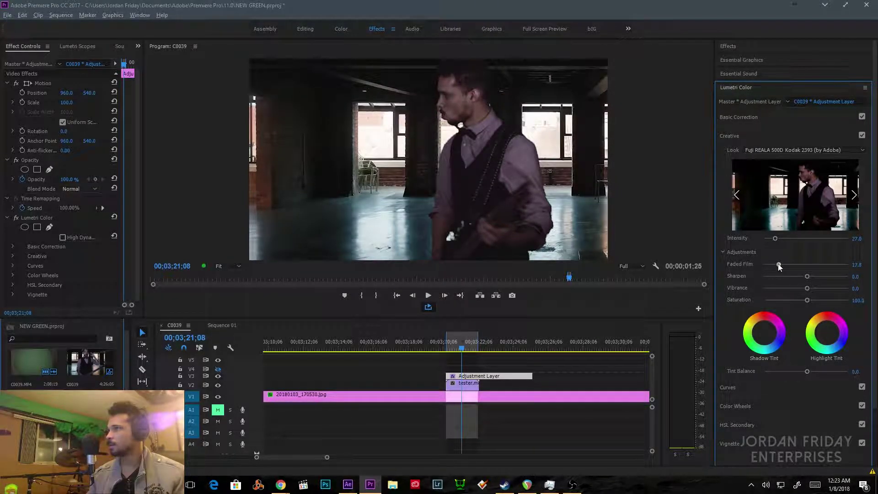
mouse_move(759, 267)
left_mouse_down()
mouse_move(790, 267)
mouse_move(745, 270)
mouse_move(772, 265)
left_mouse_up()
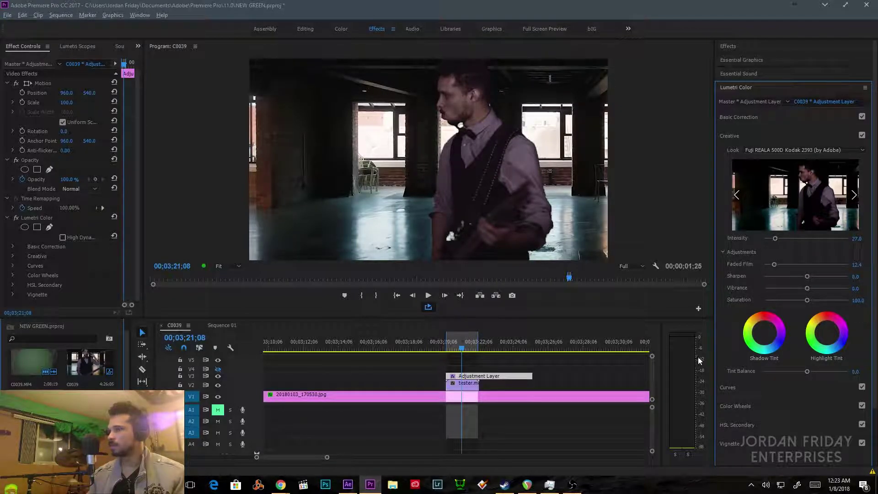
left_click(540, 370)
left_click(480, 378)
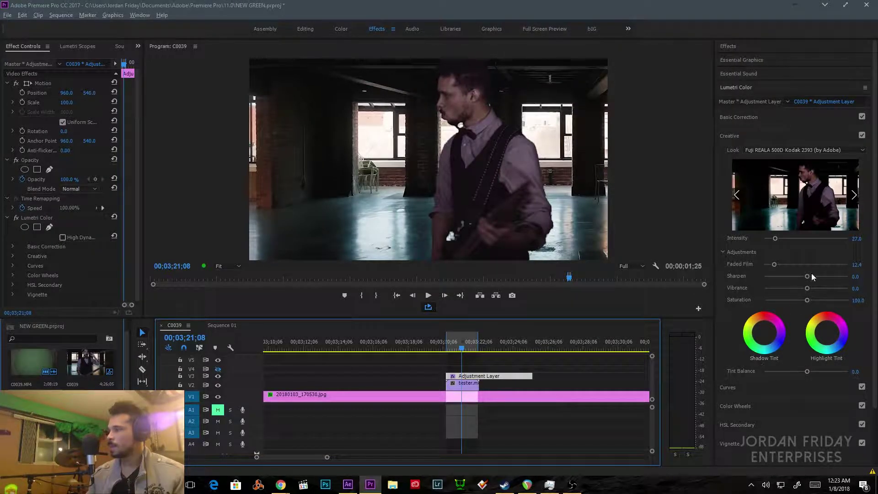
Step: Set the adjustment layer's temperature to -14.6 and exposure to 0.5, leaving Blacks at its default
left_click(786, 117)
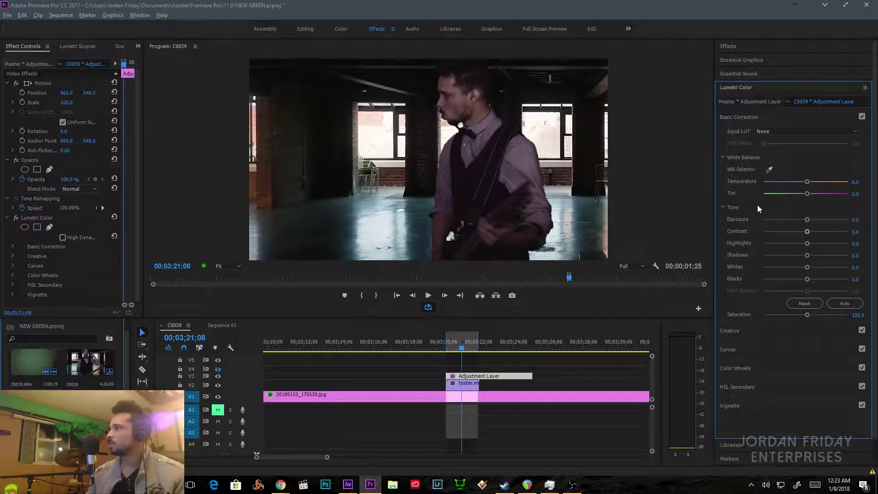
left_click_drag(807, 182, 799, 184)
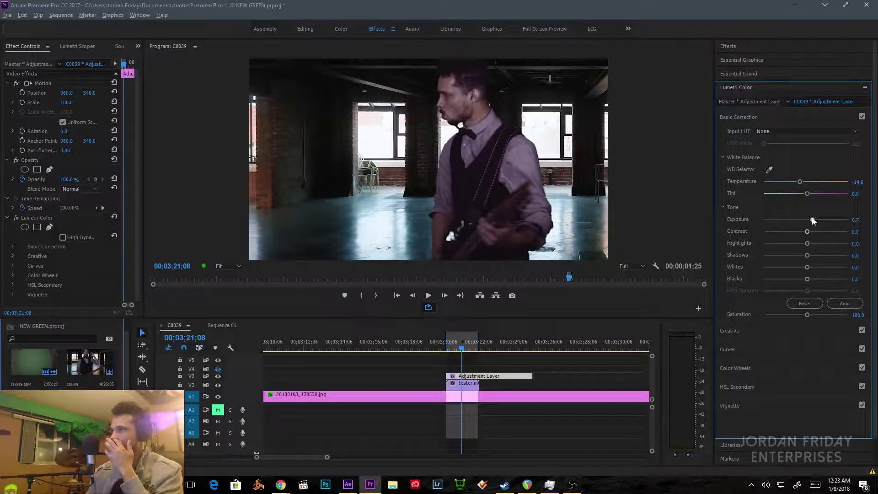
mouse_move(811, 219)
left_mouse_down()
mouse_move(841, 219)
mouse_move(799, 218)
mouse_move(809, 221)
left_mouse_up()
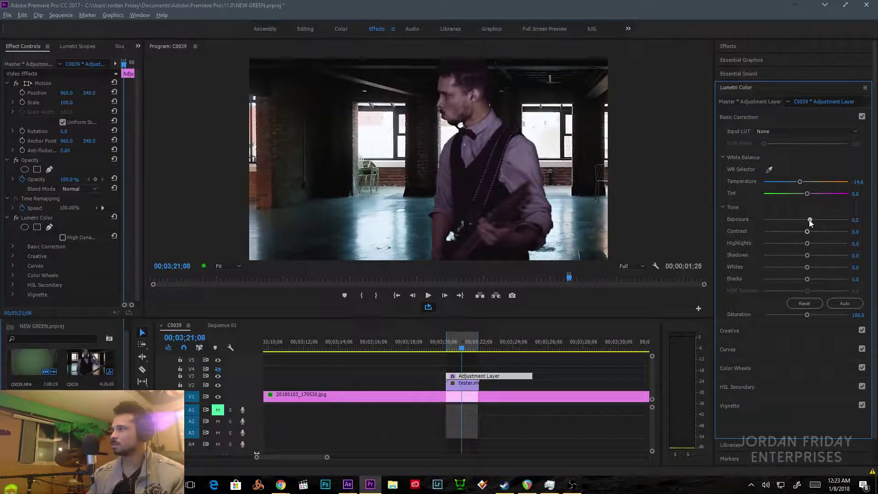
left_click_drag(807, 279, 811, 280)
double_click(810, 278)
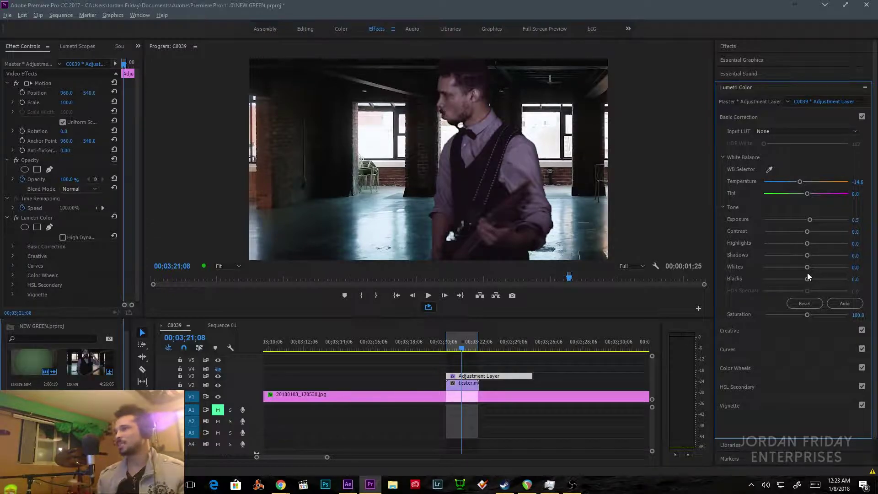
Step: Try shadow and highlight tints on the adjustment layer, reset both to neutral, and deselect the layer
left_click(761, 336)
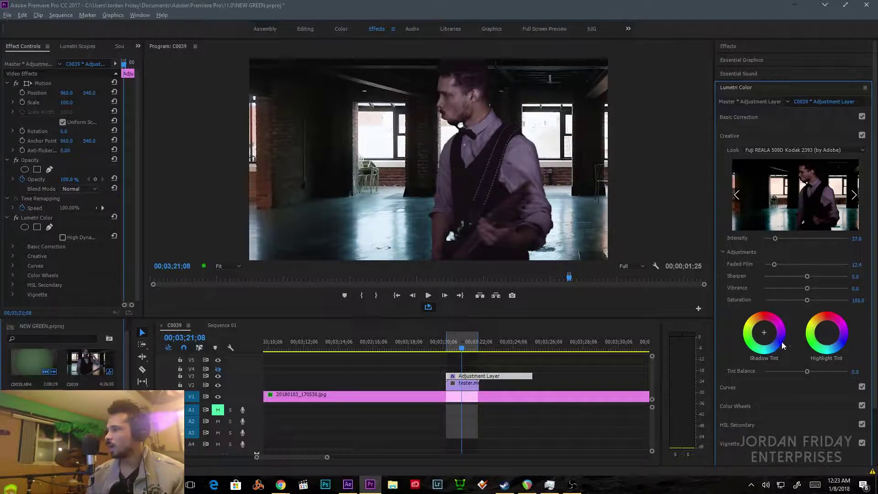
left_click_drag(764, 333, 843, 341)
left_click(812, 342)
left_click_drag(781, 341, 763, 337)
double_click(826, 329)
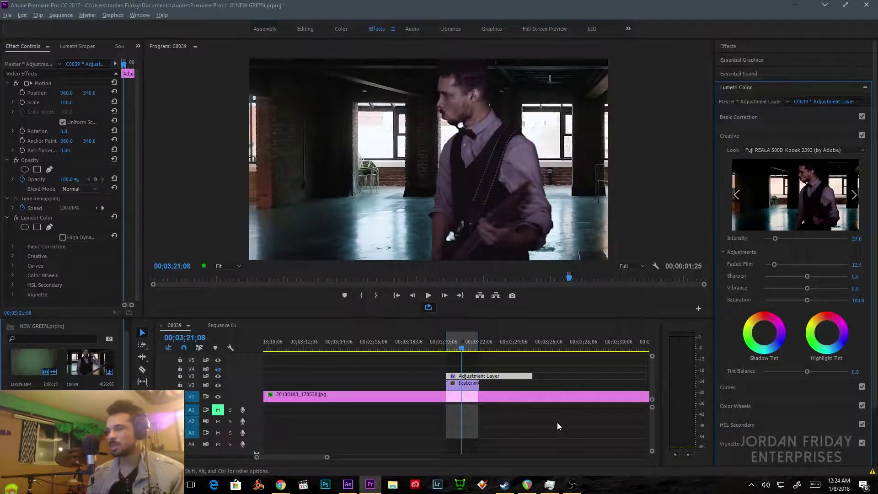
left_click(577, 375)
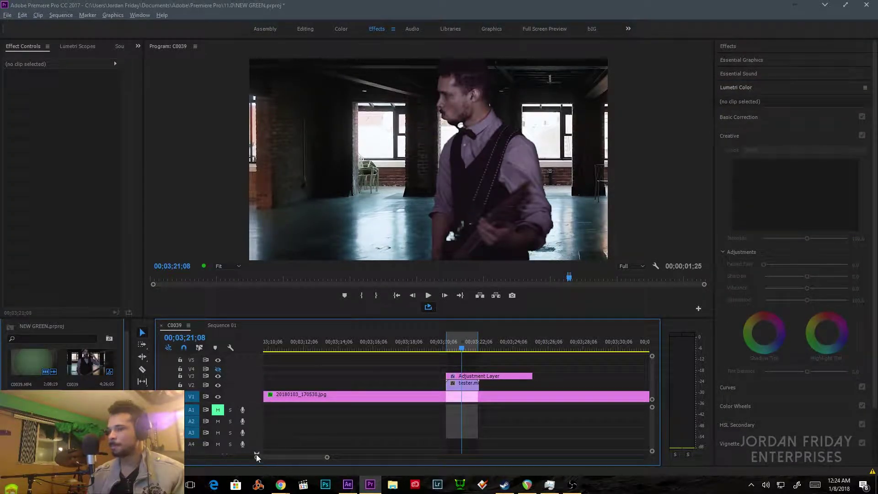
Step: Place 2K_235.png from the bin on track V4, directly above the adjustment layer and starting with it
double_click(113, 386)
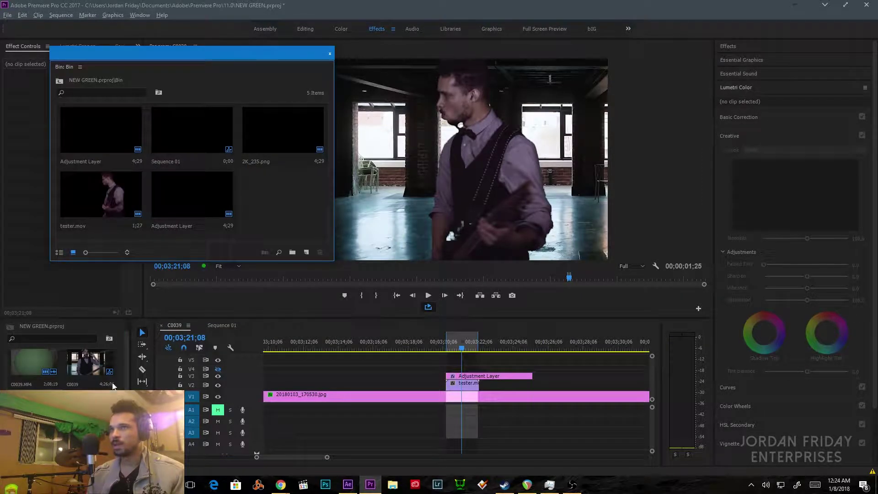
left_click(286, 134)
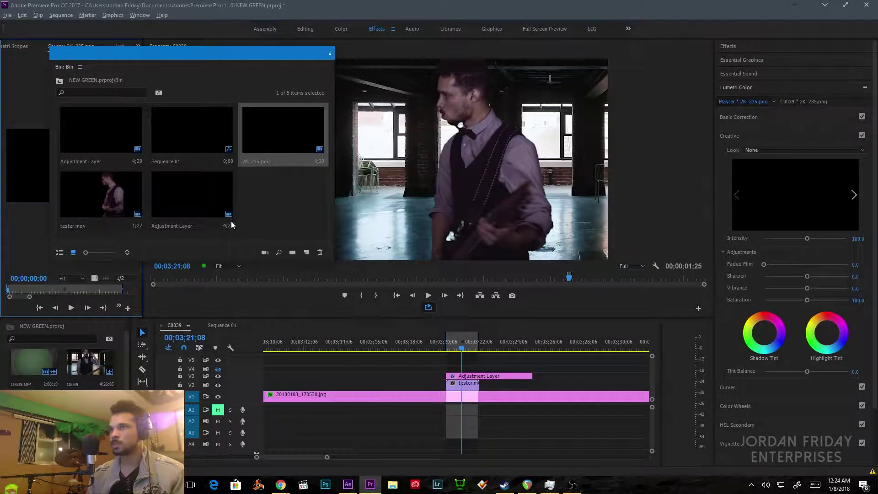
left_click(330, 53)
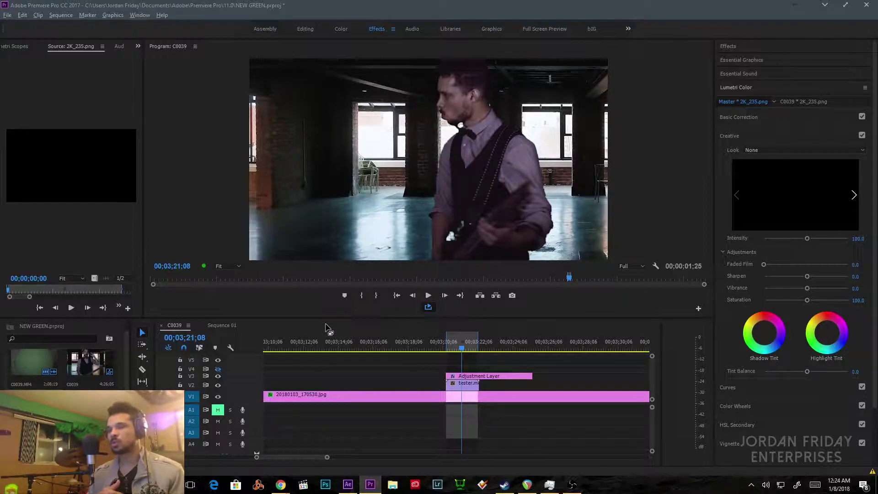
double_click(92, 364)
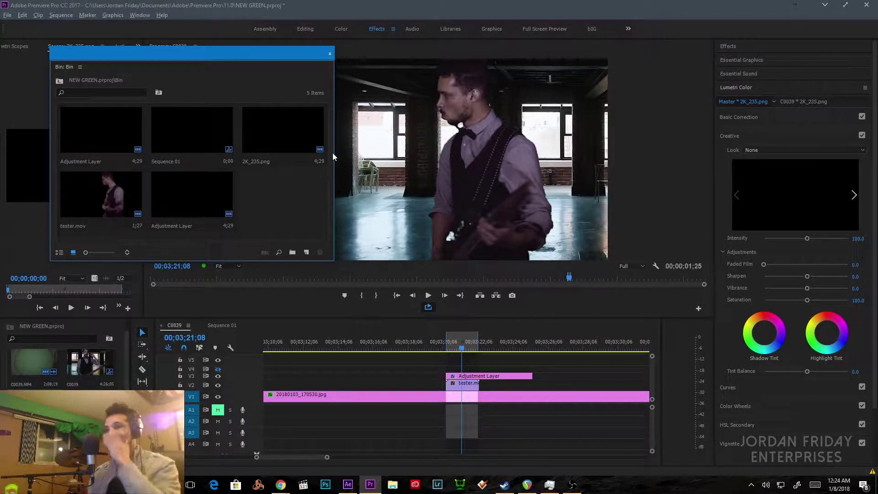
left_click(260, 126)
left_click_drag(259, 126, 456, 370)
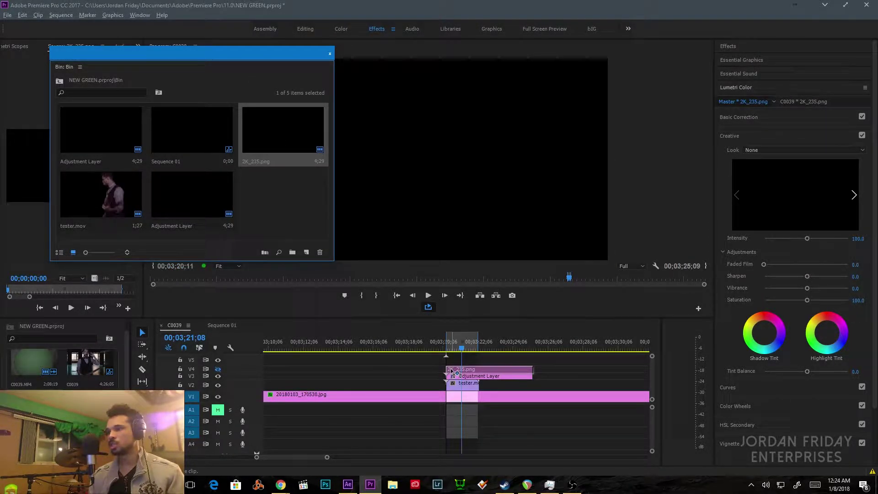
left_click(476, 368)
left_click(330, 54)
left_click(330, 56)
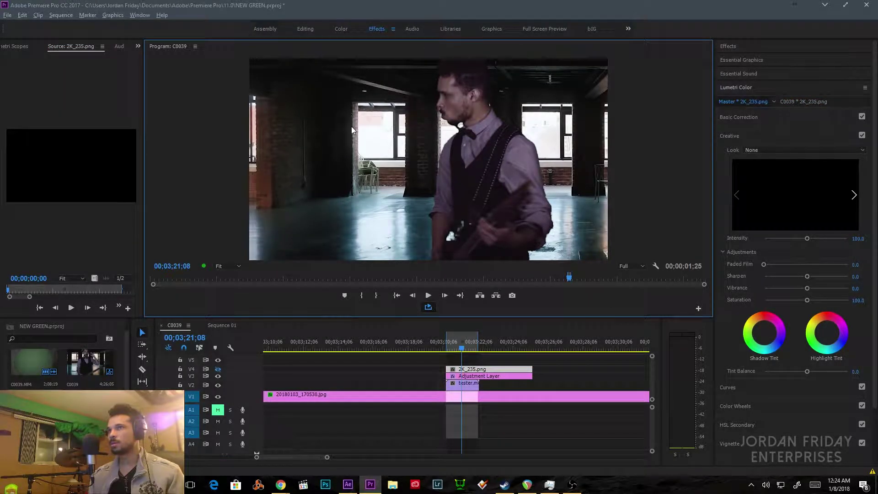
Step: Turn on track V4's output so the 2K_235.png letterbox overlays the composite
key("Right")
key("Right")
key("Right")
key("Right")
left_click(467, 372)
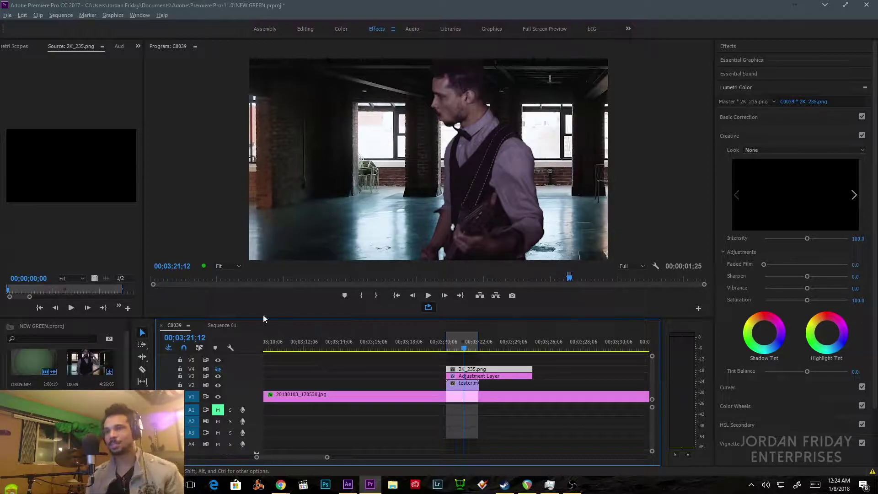
left_click(218, 369)
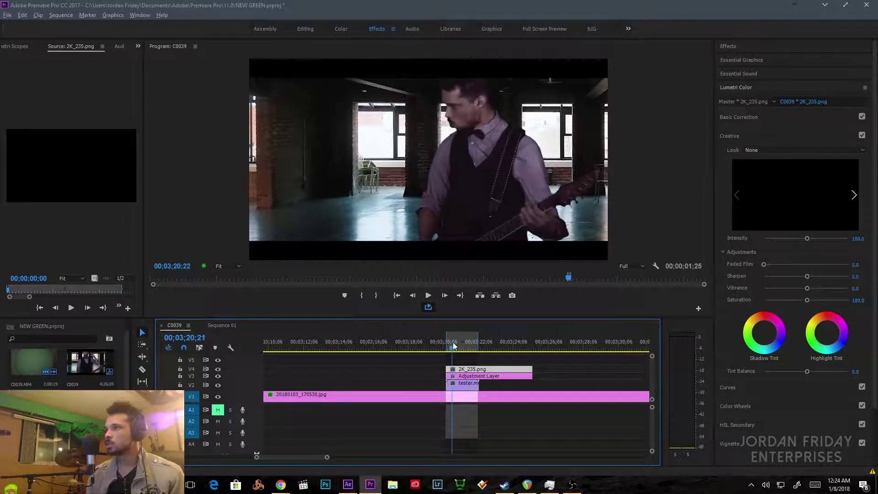
Step: Play back the letterboxed composite from near the start of the tester.mov clip
left_click_drag(467, 346, 449, 341)
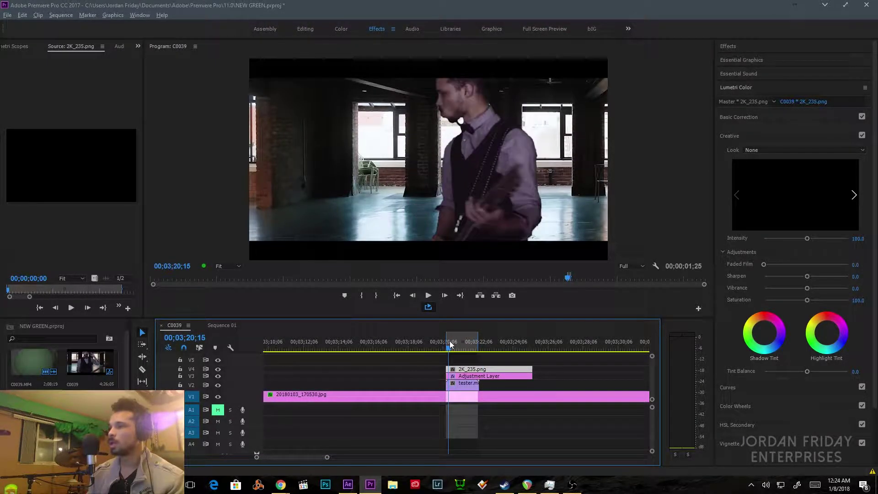
key("space")
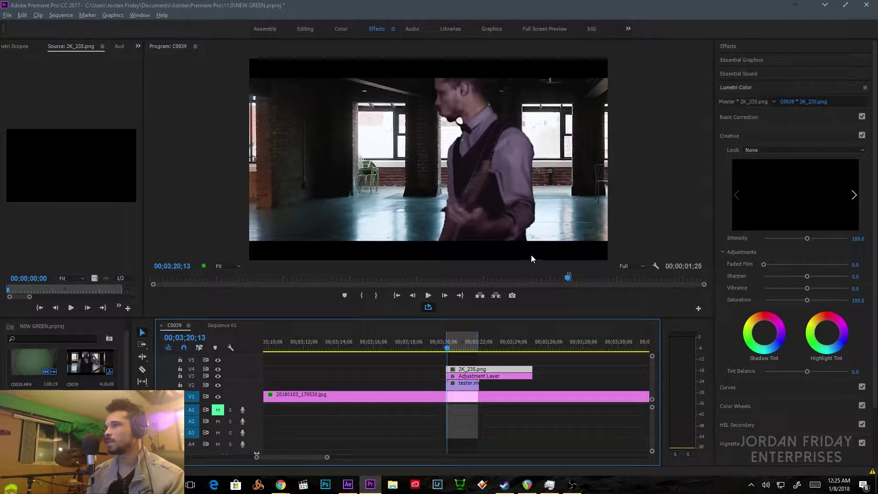
key("space")
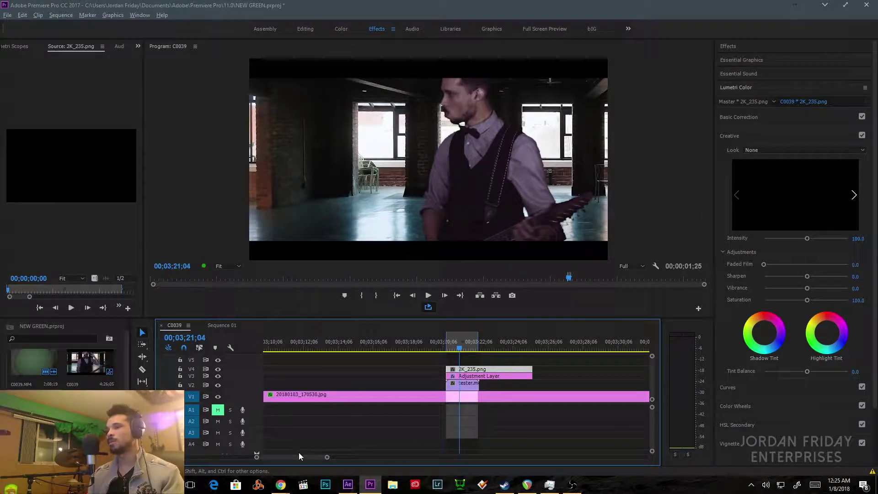
Step: Compare the earlier composite at 00;01;22;23 with the new one, returning the playhead to 00;03;20;21
scroll(205, 461, "down", 5)
scroll(205, 461, "down", 4)
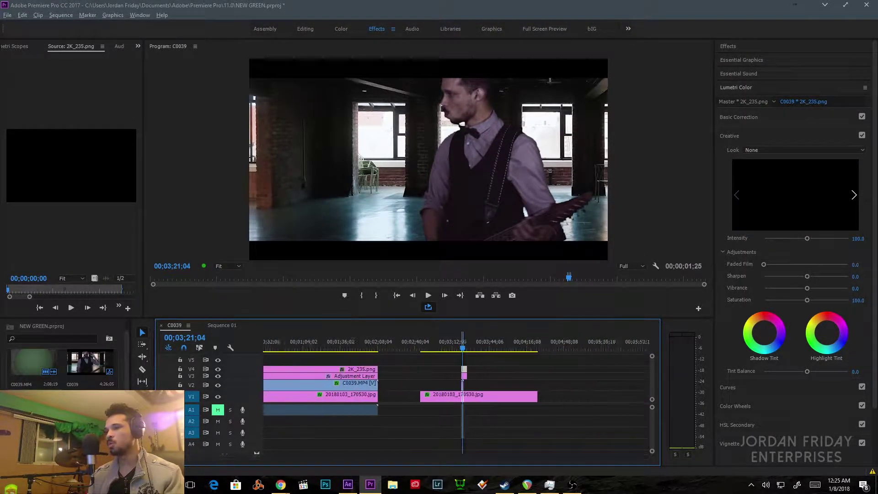
left_click(333, 346)
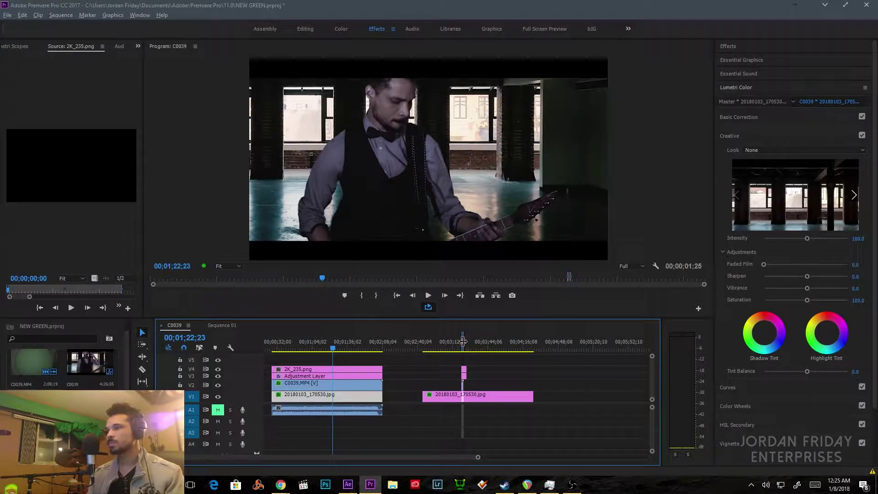
left_click_drag(466, 347, 463, 348)
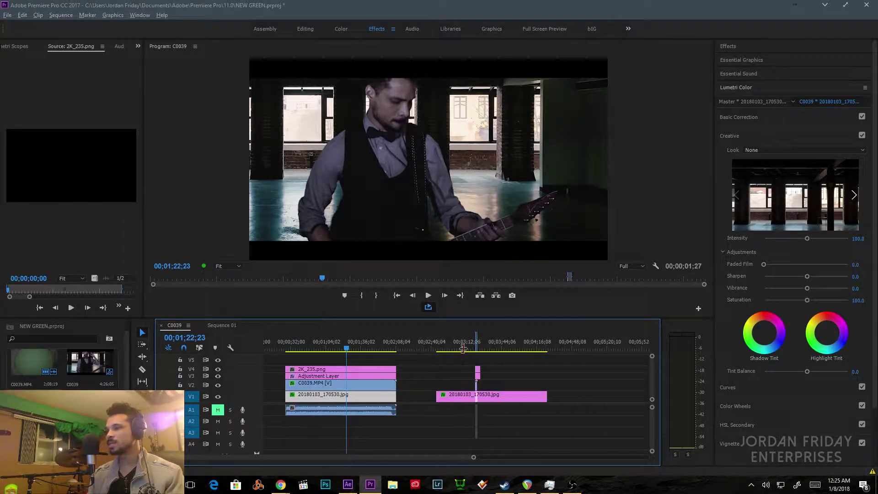
left_click_drag(478, 457, 395, 456)
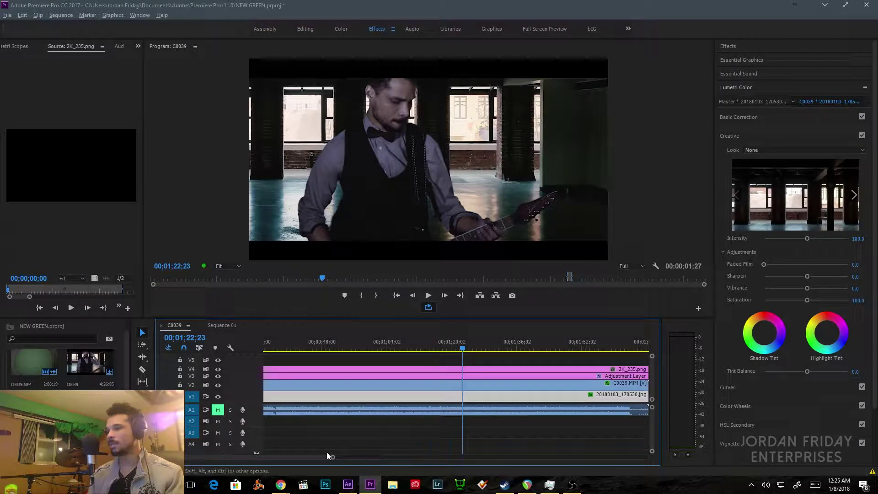
scroll(301, 456, "down", 10)
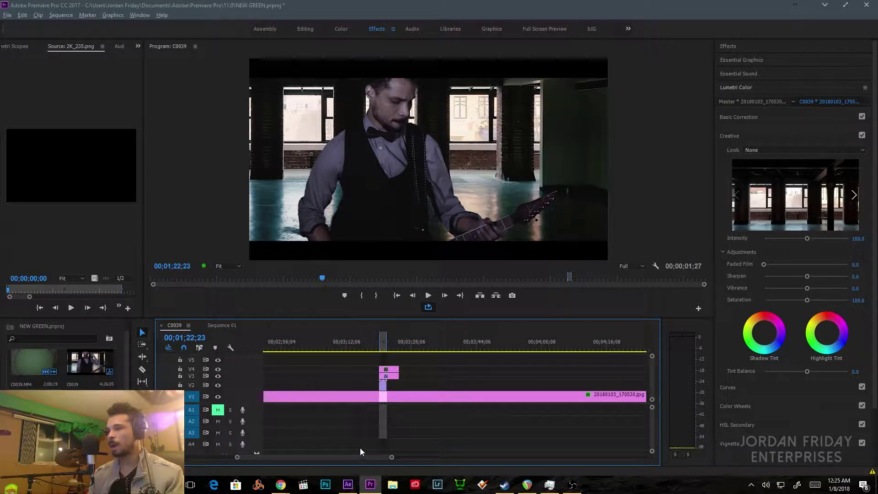
left_click(380, 347)
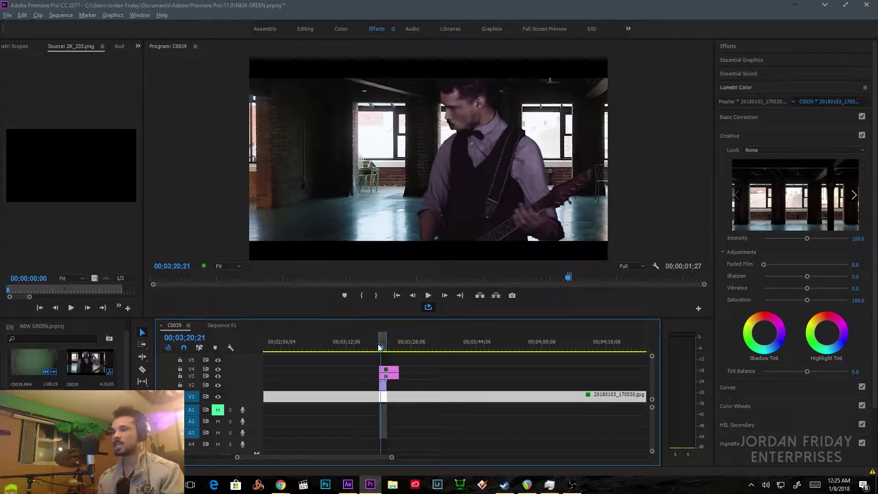
Step: Switch to After Effects, make the background photo layer visible in Comp 1, and return to Premiere Pro
left_click(350, 486)
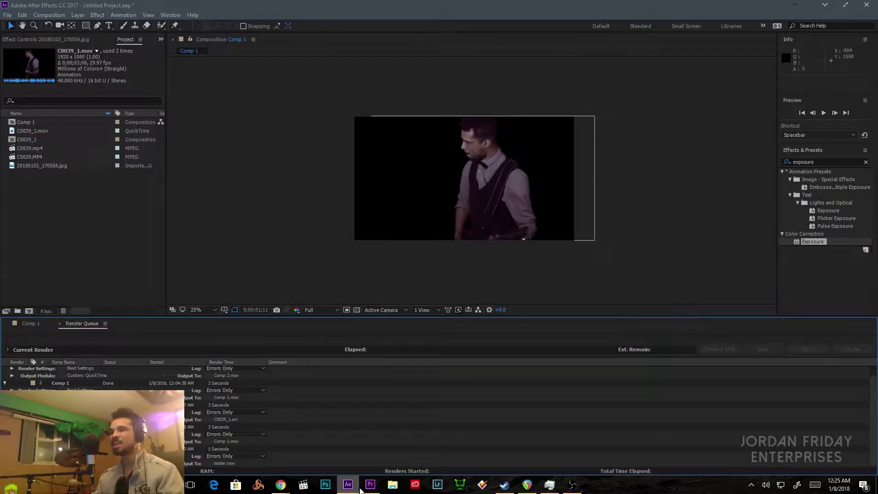
left_click(370, 484)
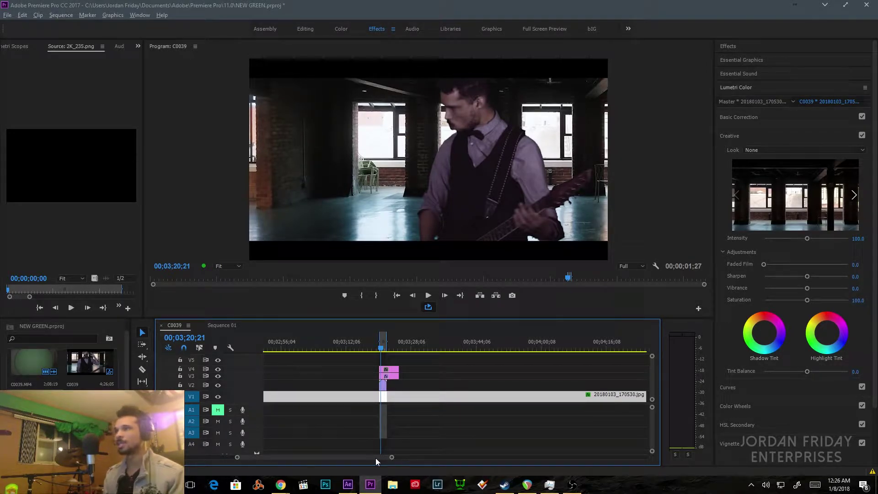
left_click(347, 485)
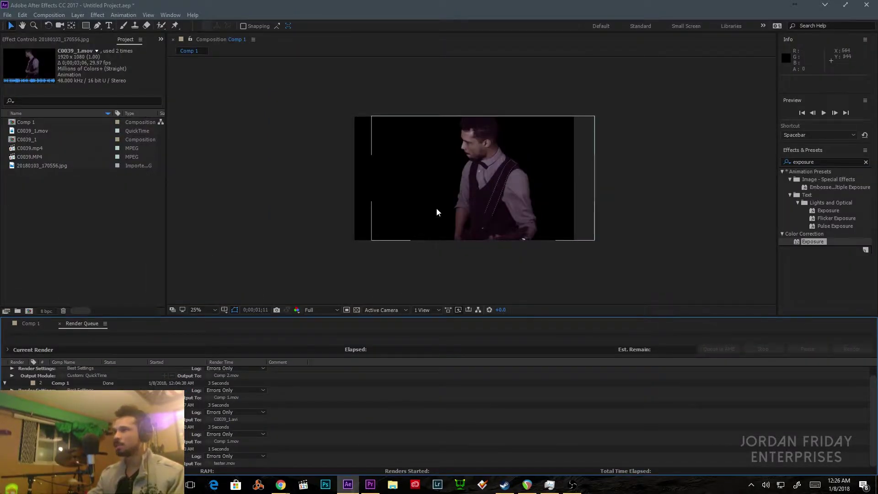
left_click(544, 185)
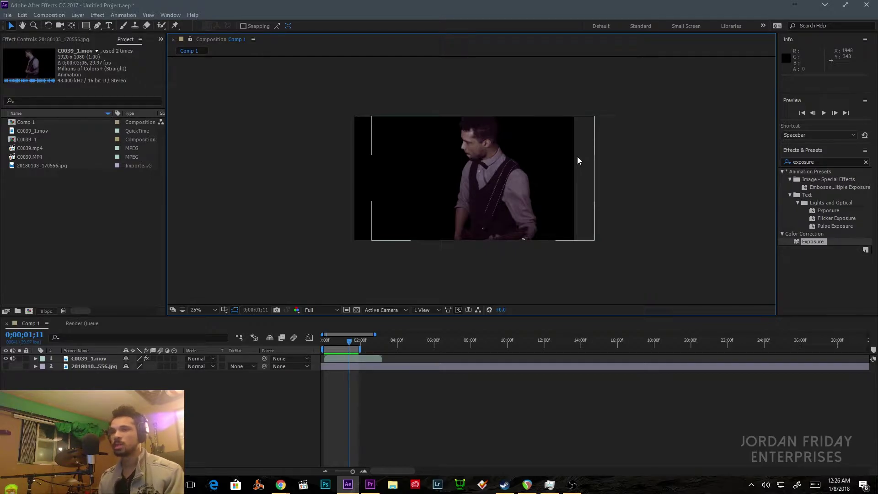
left_click(6, 366)
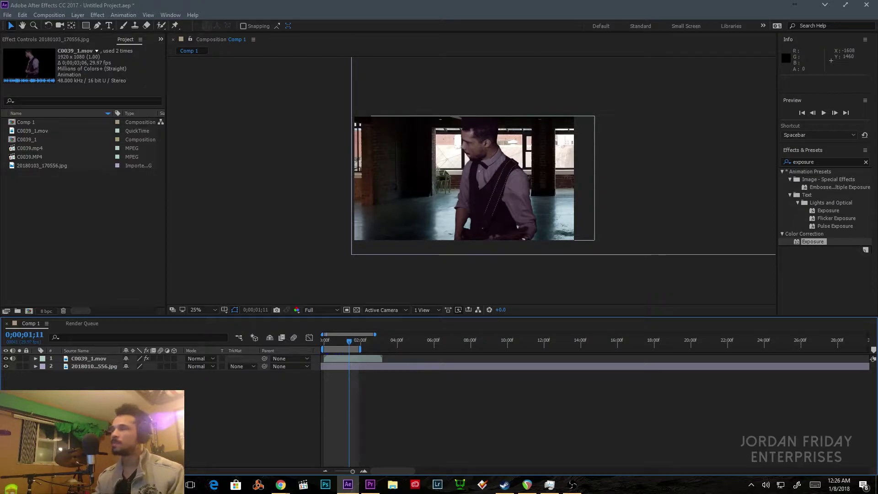
left_click(825, 6)
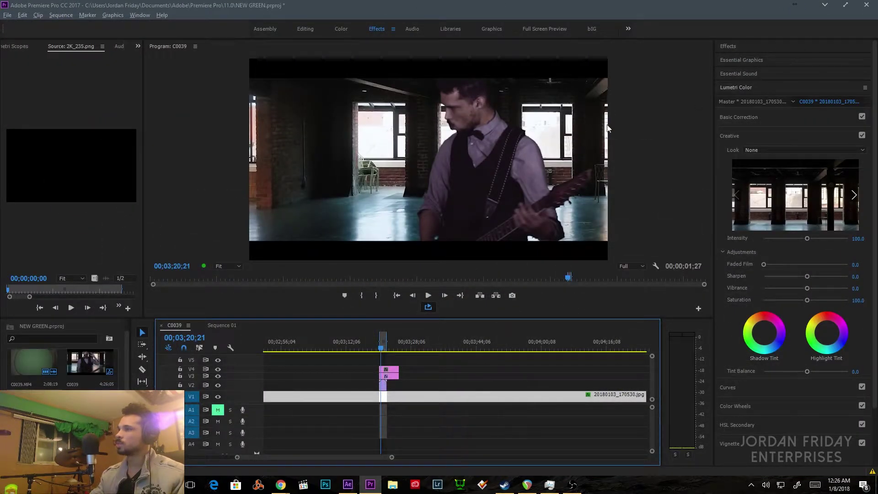